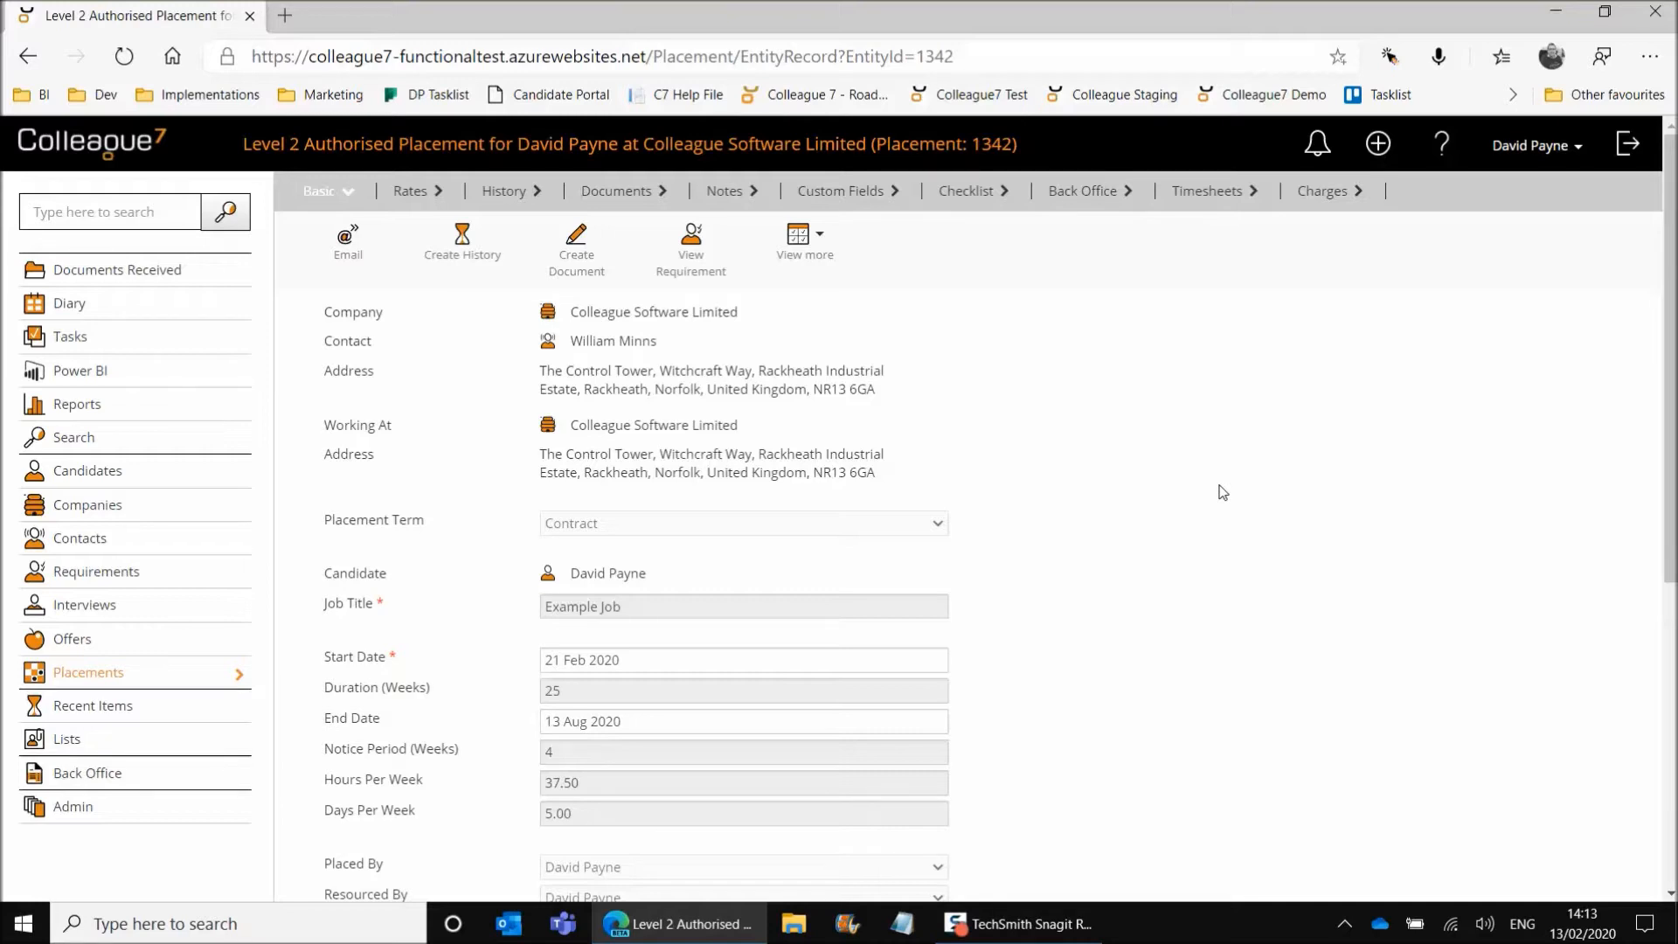
Step: Open the existing timesheet covering 21 to 23 Feb 2020 from the placement's timesheets
{"action": "left_click", "coordinate": [1204, 194]}
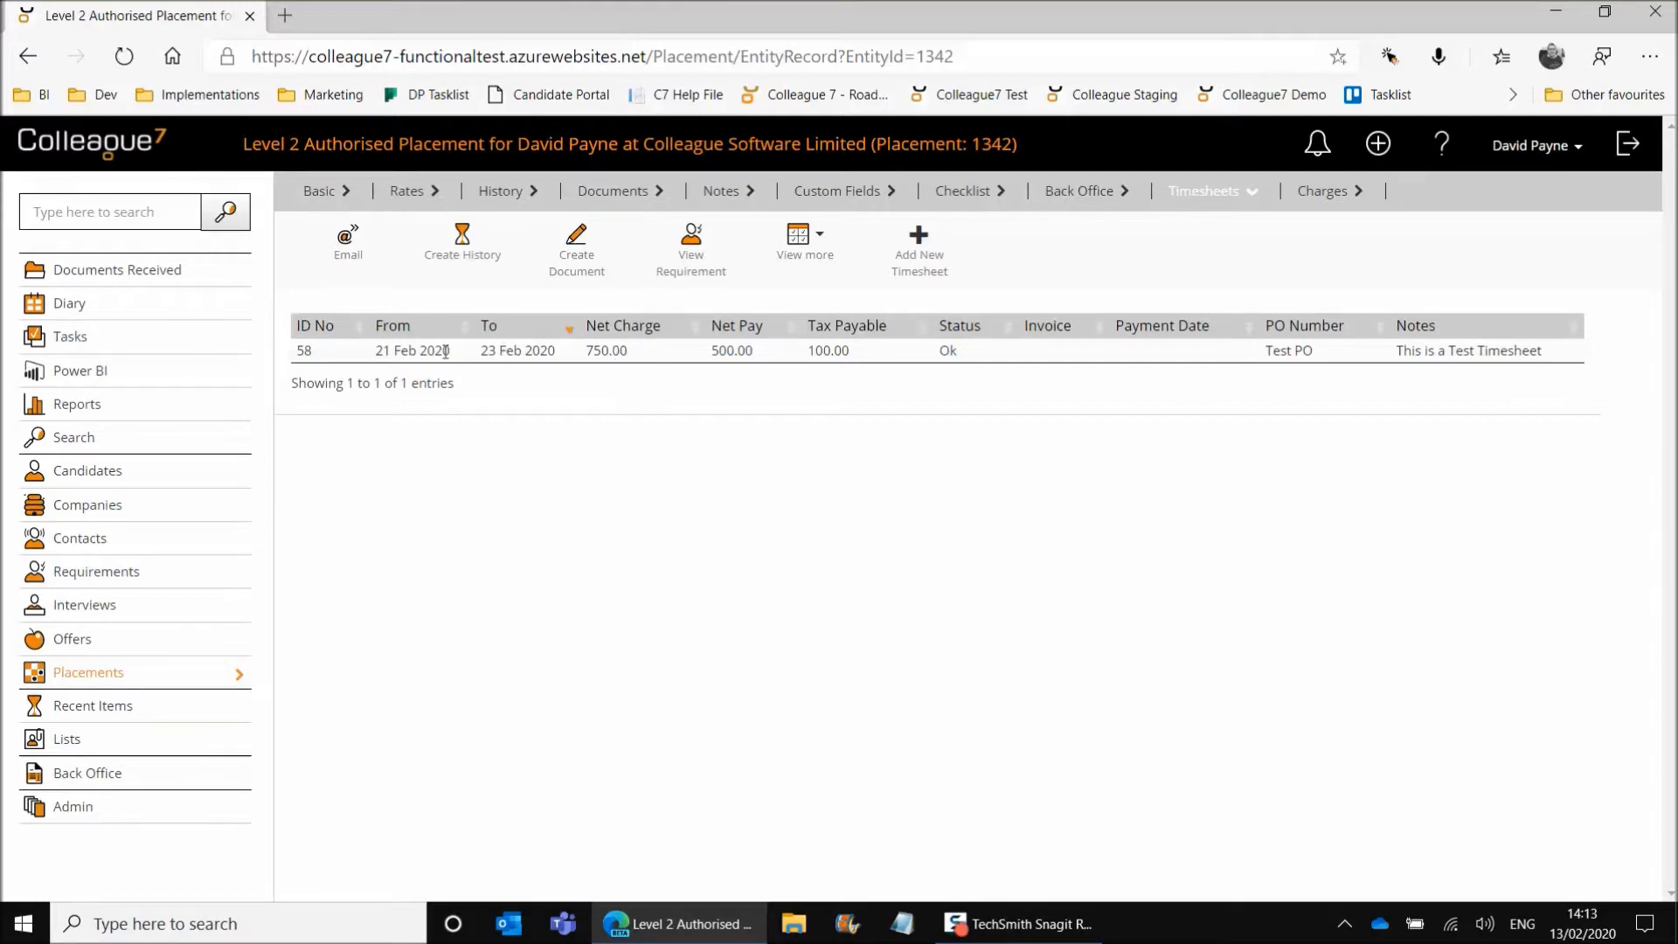
{"action": "left_click", "coordinate": [678, 355]}
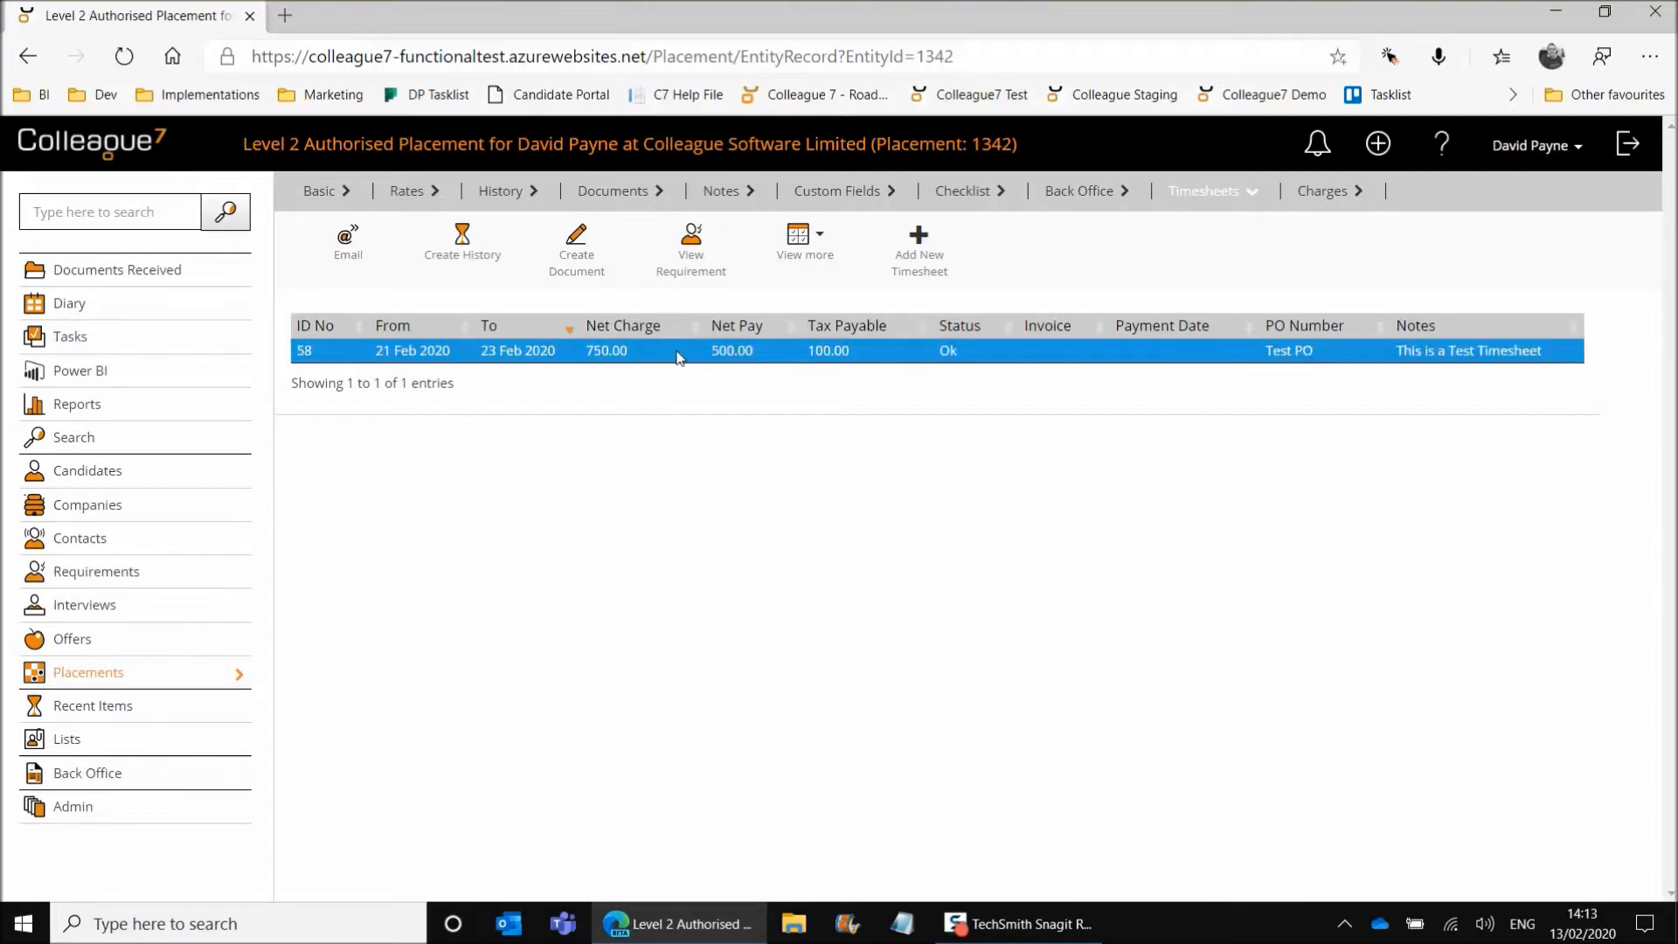
{"action": "double_click", "coordinate": [680, 357]}
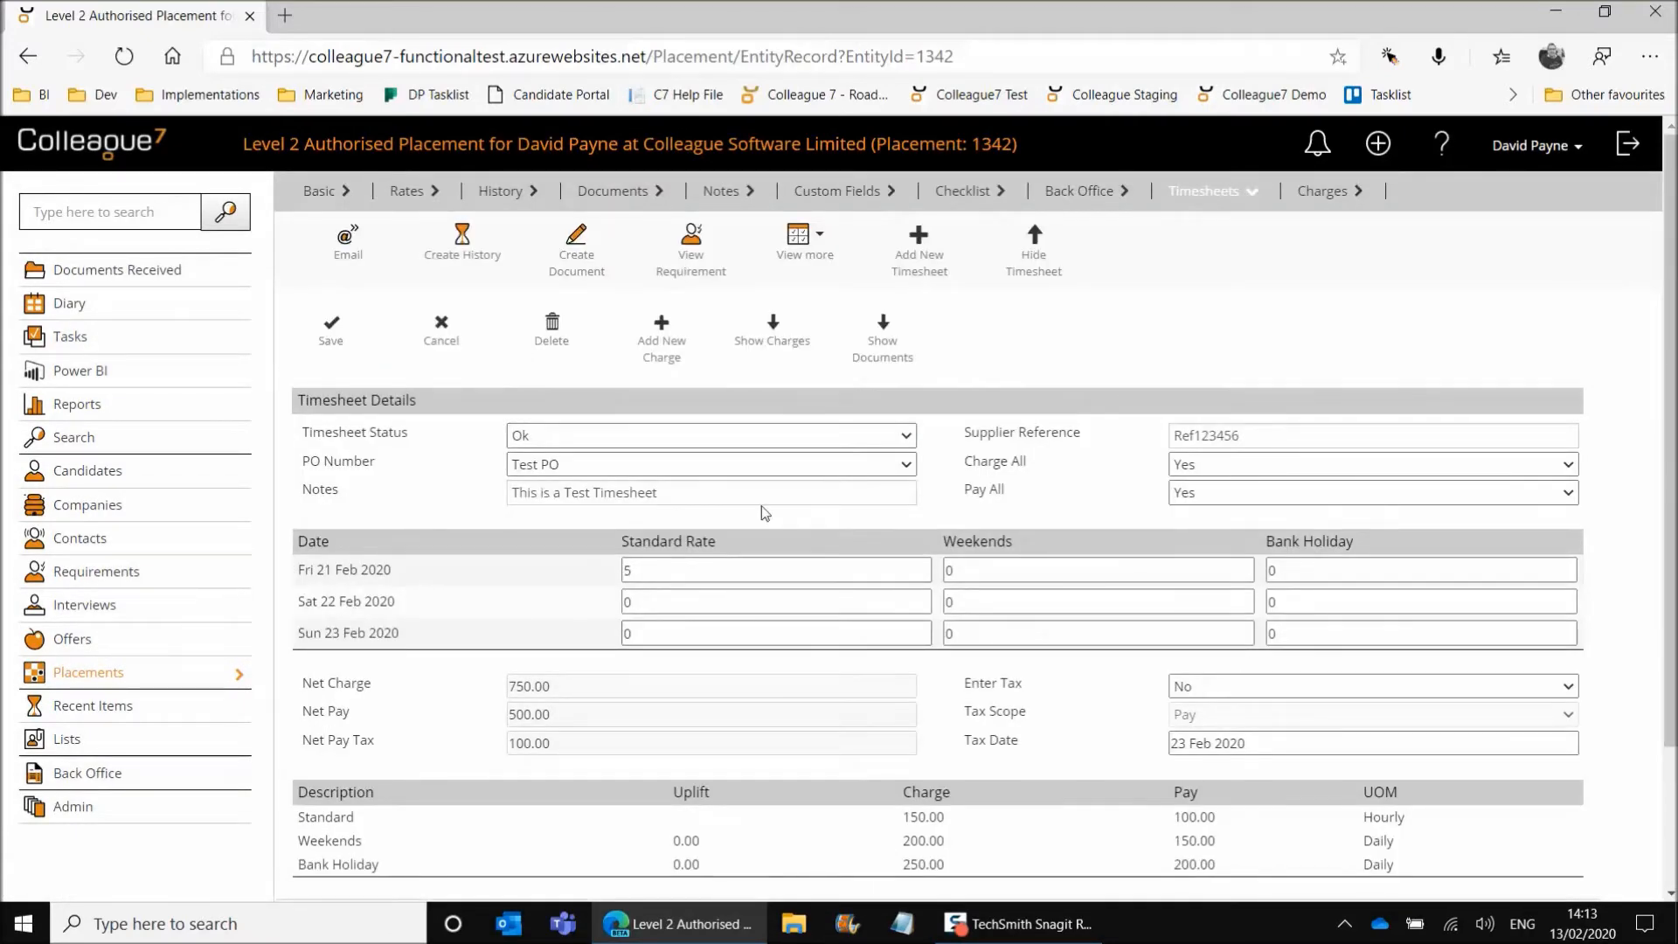
Step: Review the timesheet's attached documents and additional charges, and close it without saving
{"action": "left_click", "coordinate": [884, 350]}
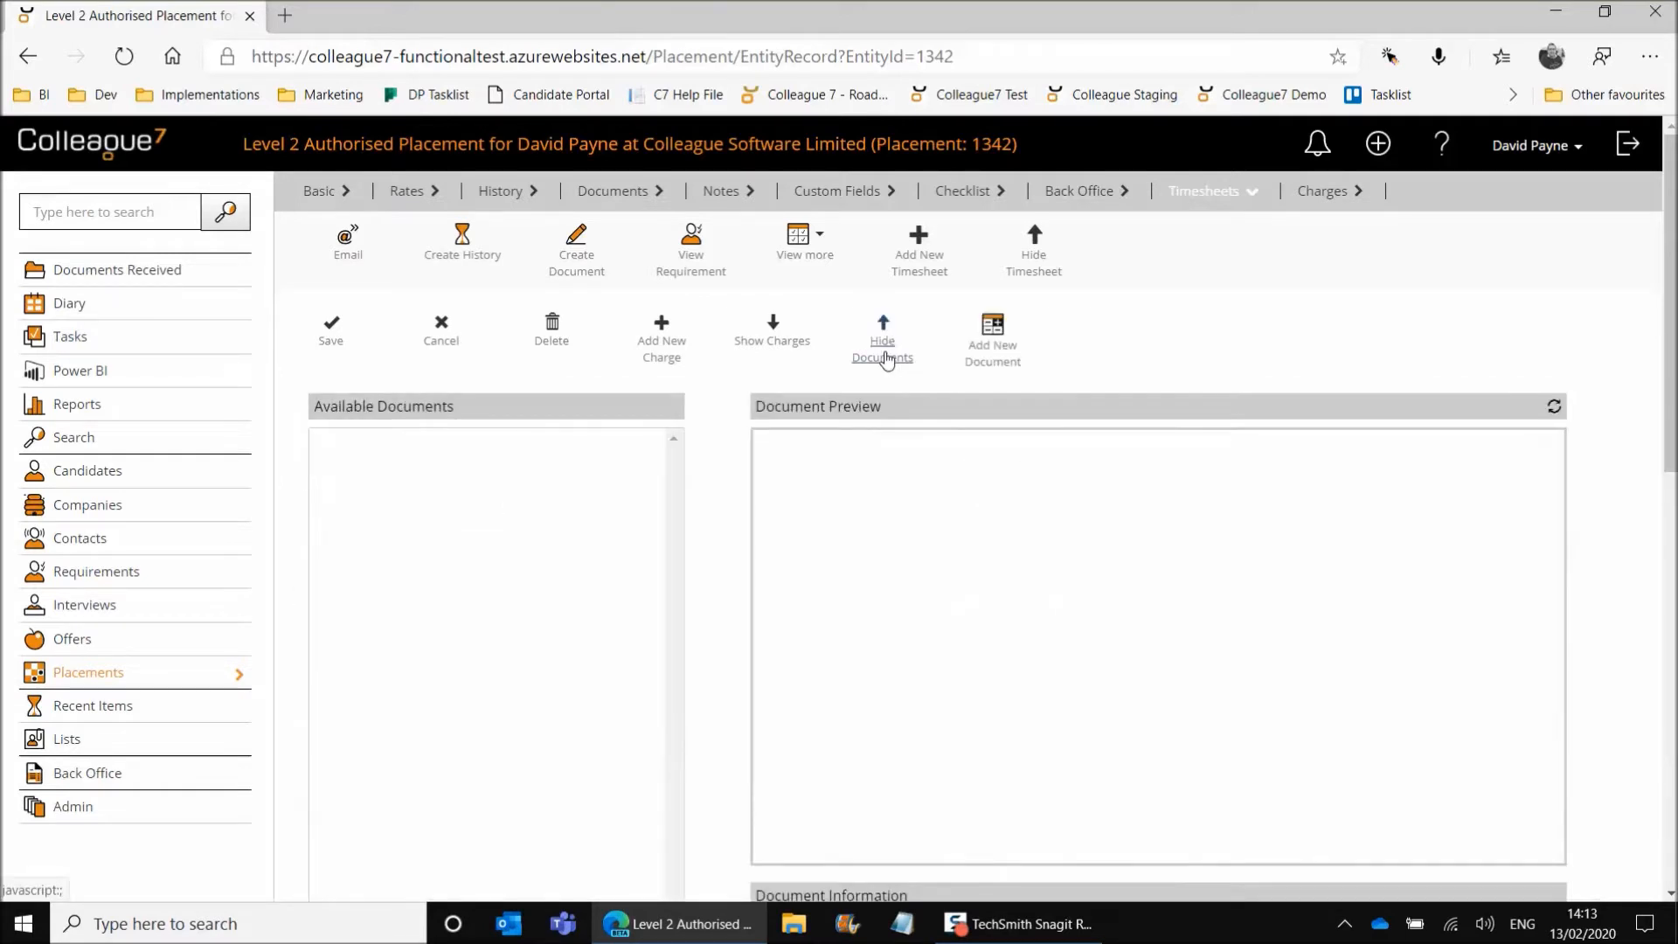
{"action": "left_click", "coordinate": [884, 350]}
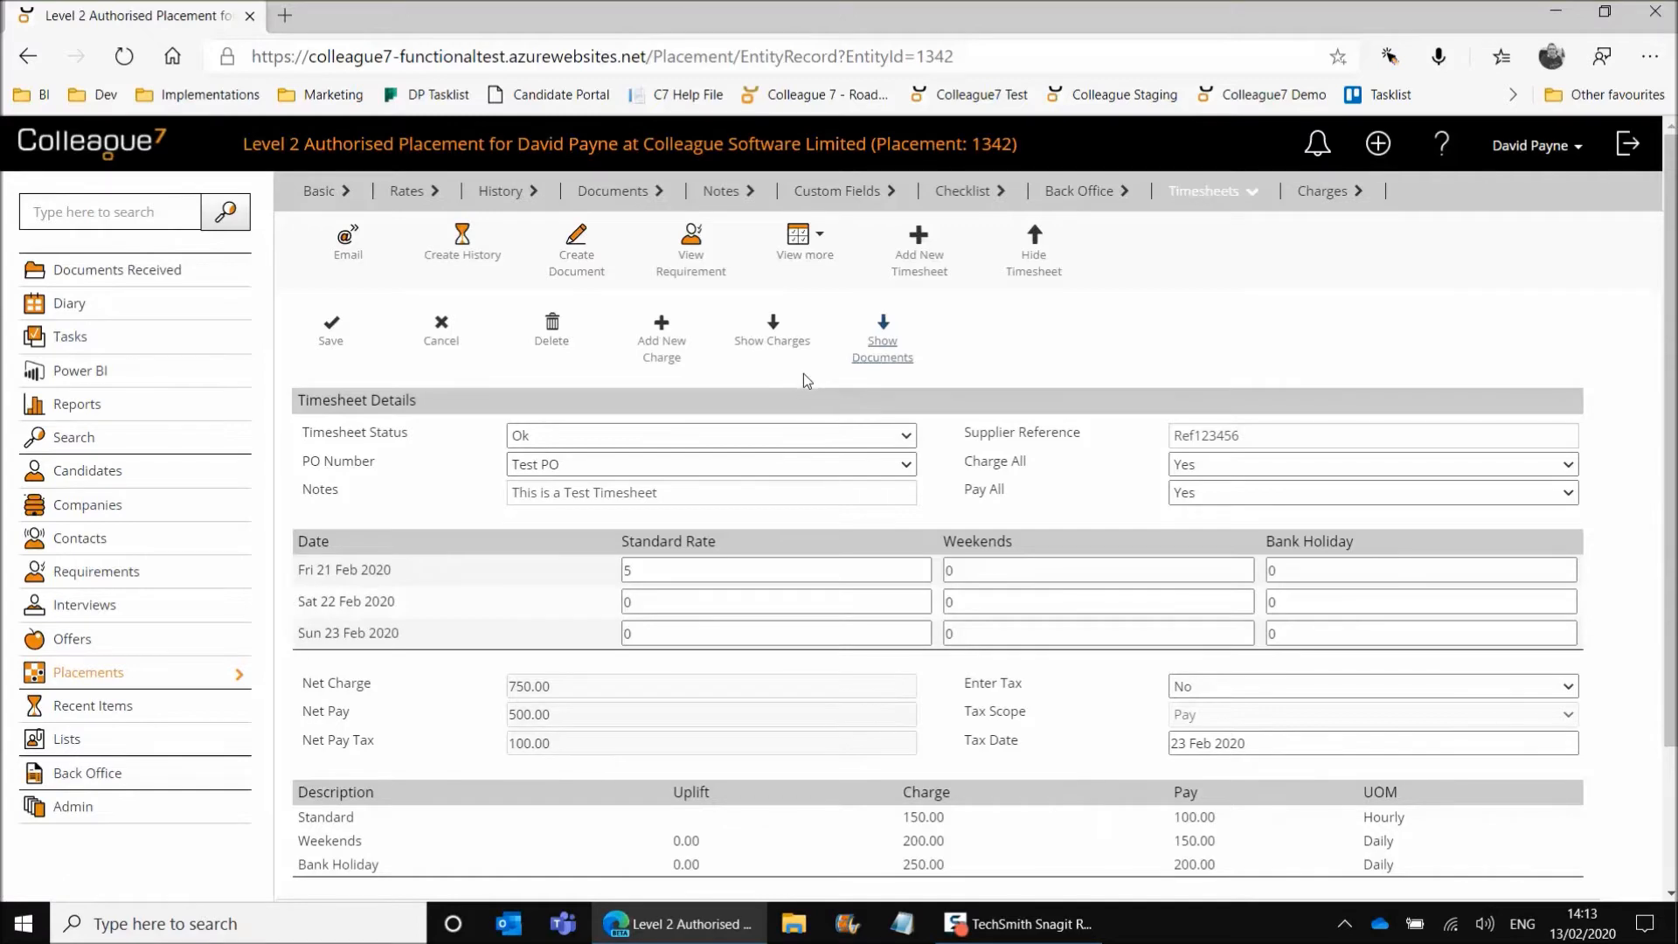
{"action": "left_click", "coordinate": [781, 347]}
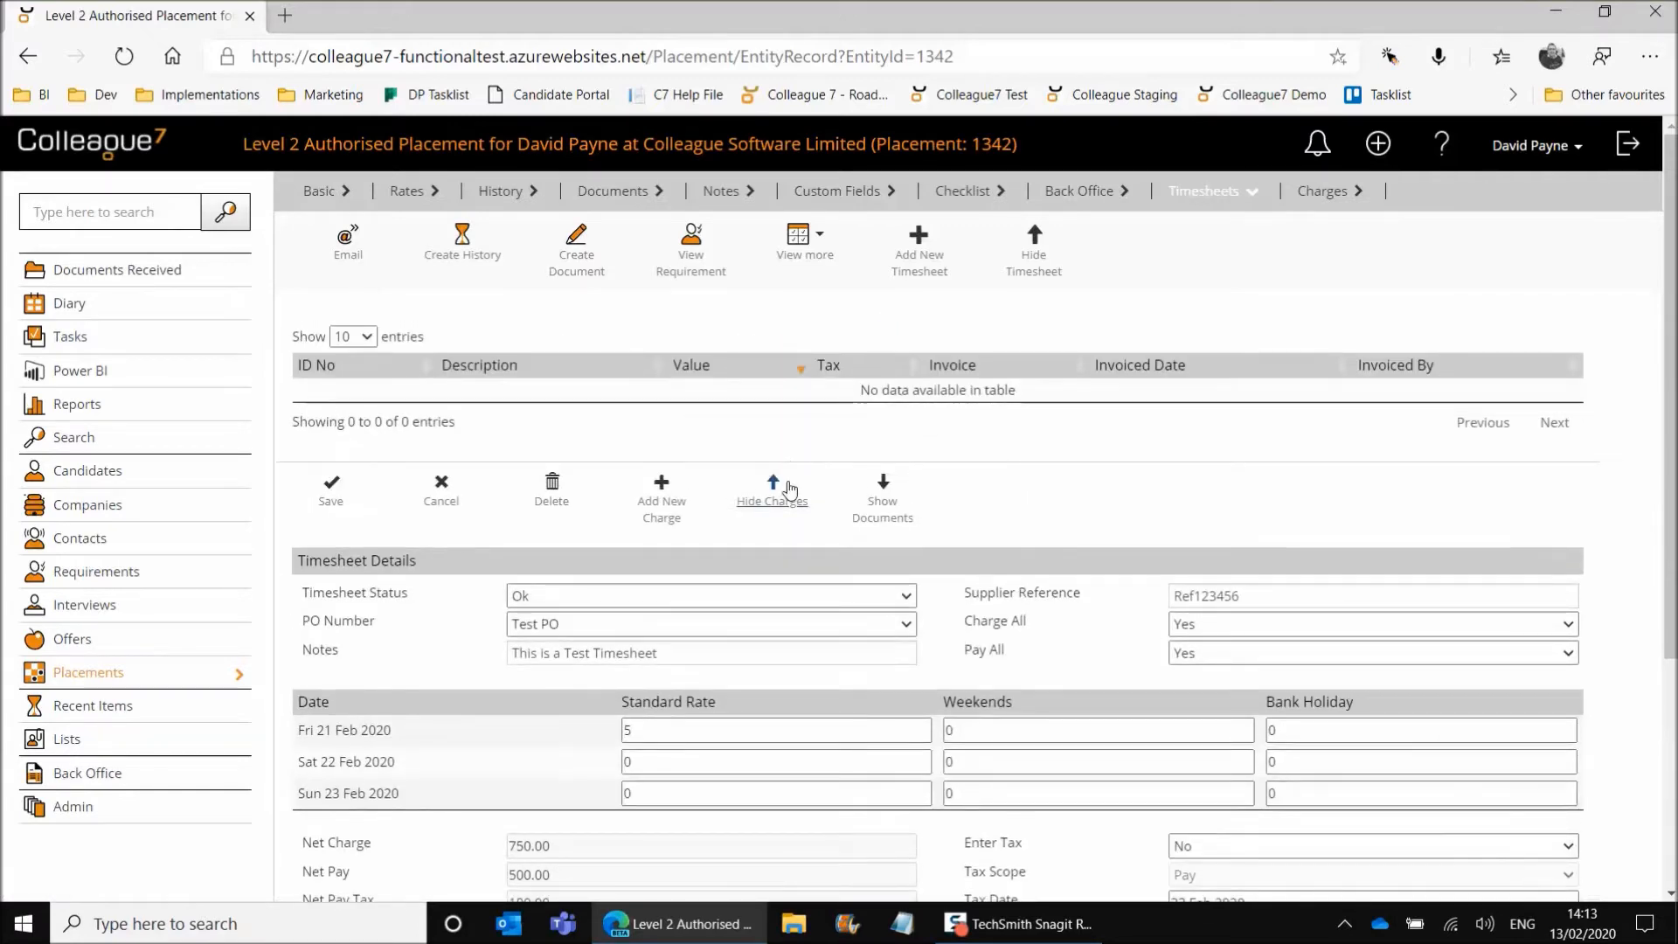
{"action": "left_click", "coordinate": [783, 486]}
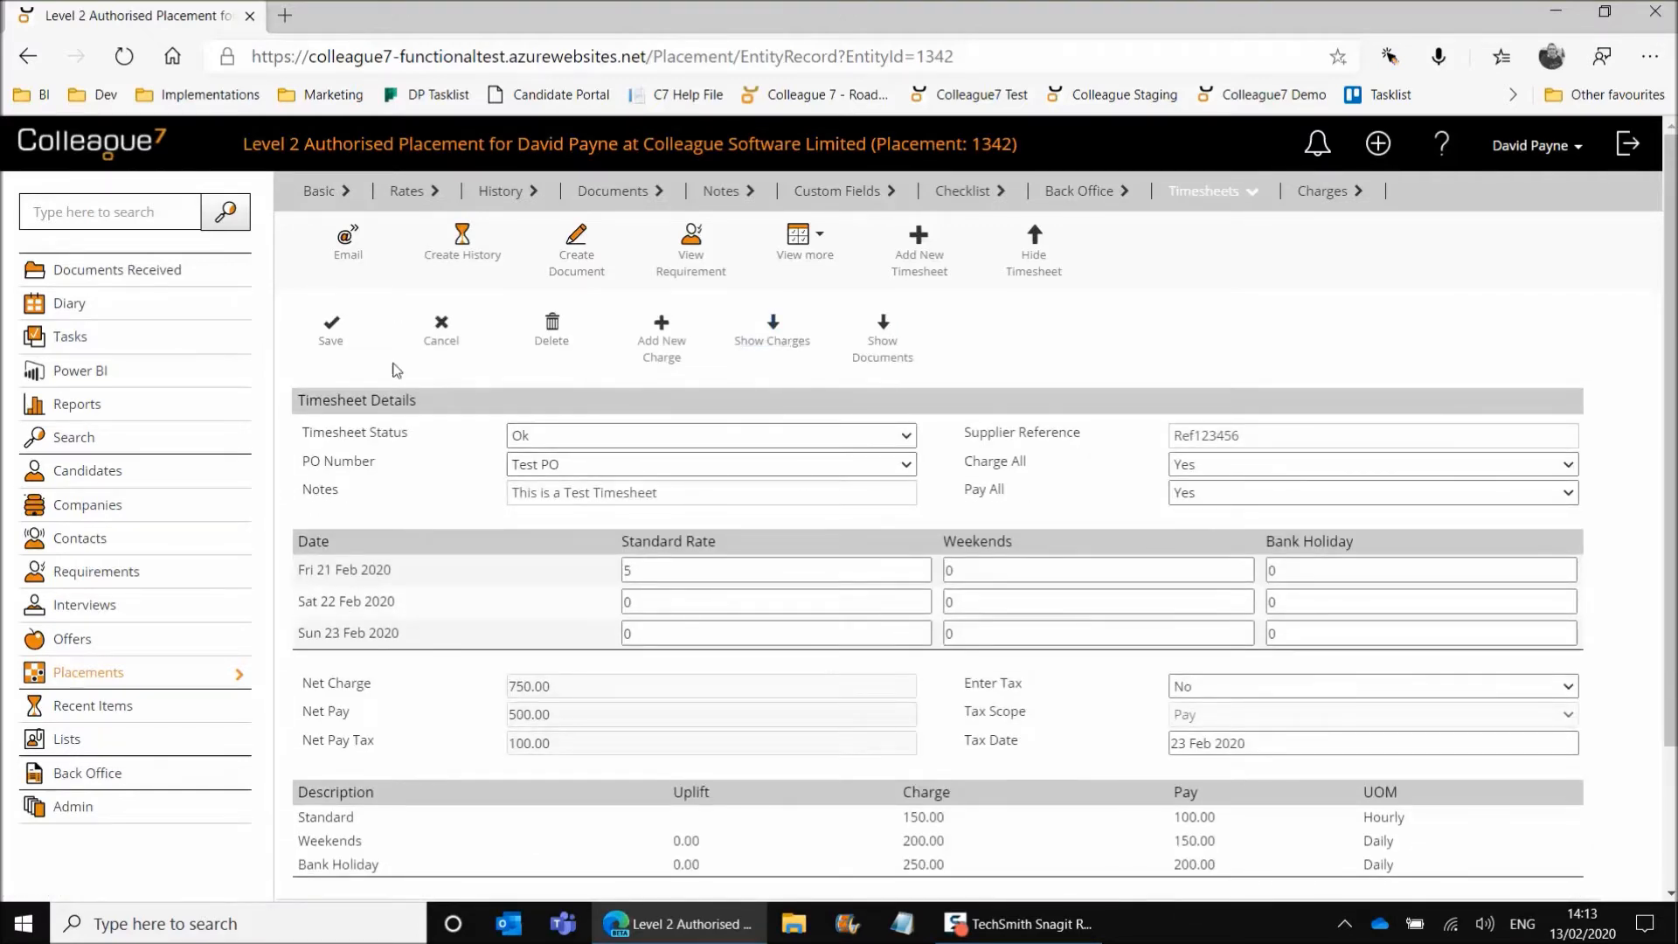
{"action": "left_click", "coordinate": [428, 339]}
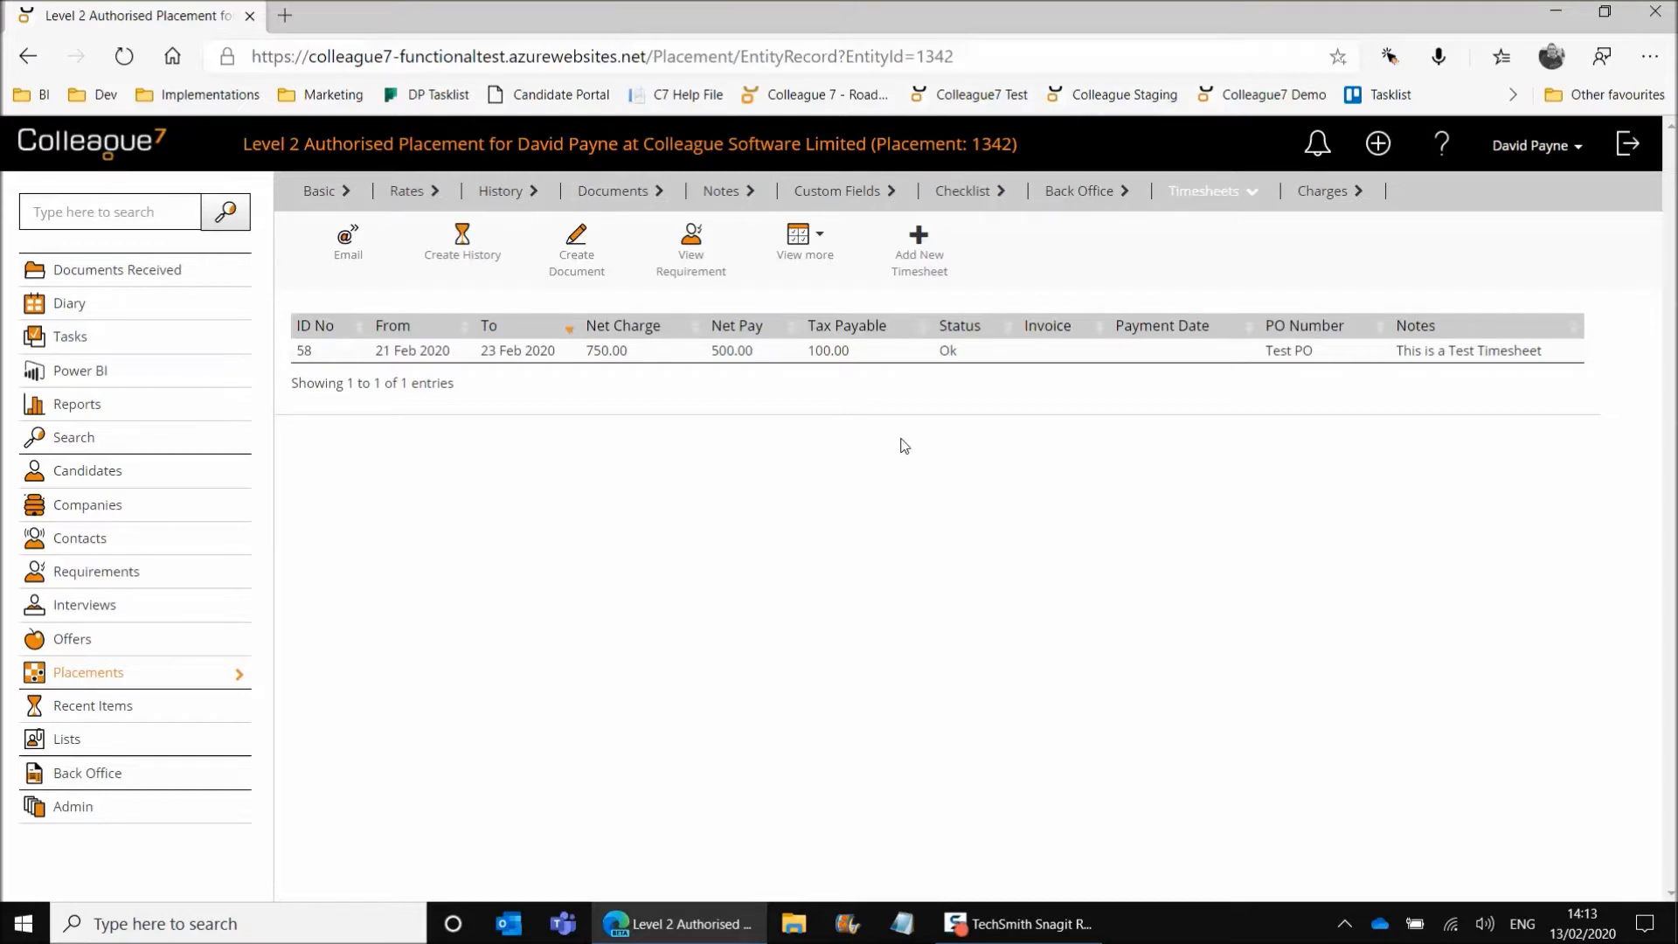
Step: Add a new weekly timesheet to the placement with Sunday as the period end day
{"action": "left_click", "coordinate": [923, 259]}
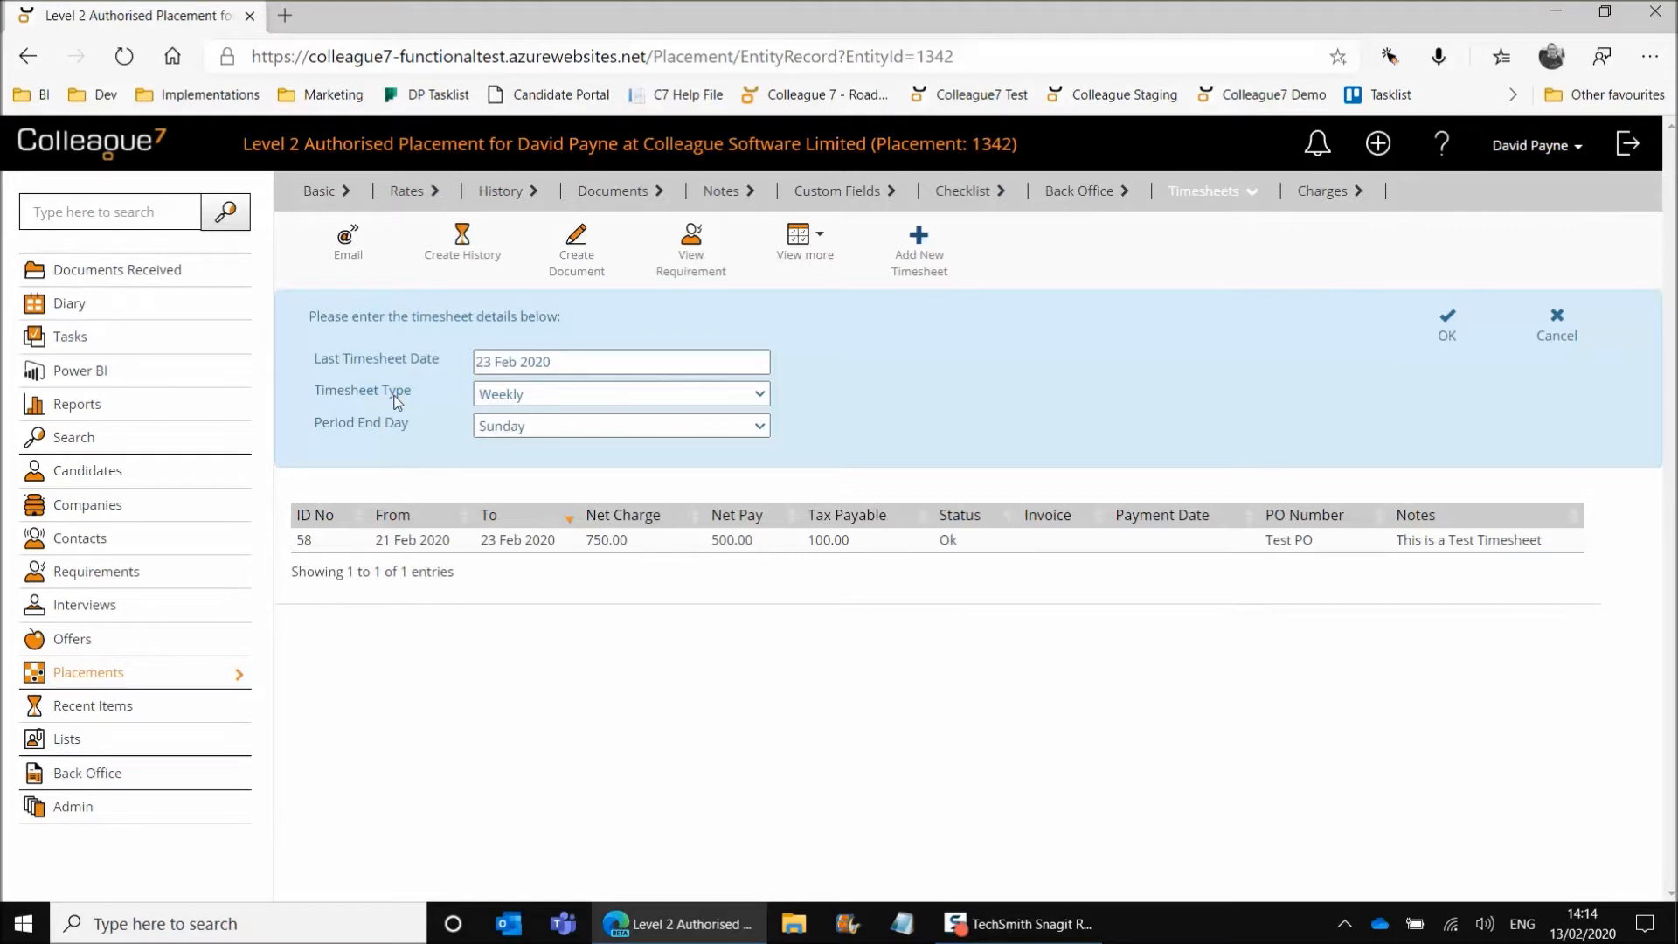
{"action": "left_click", "coordinate": [552, 396]}
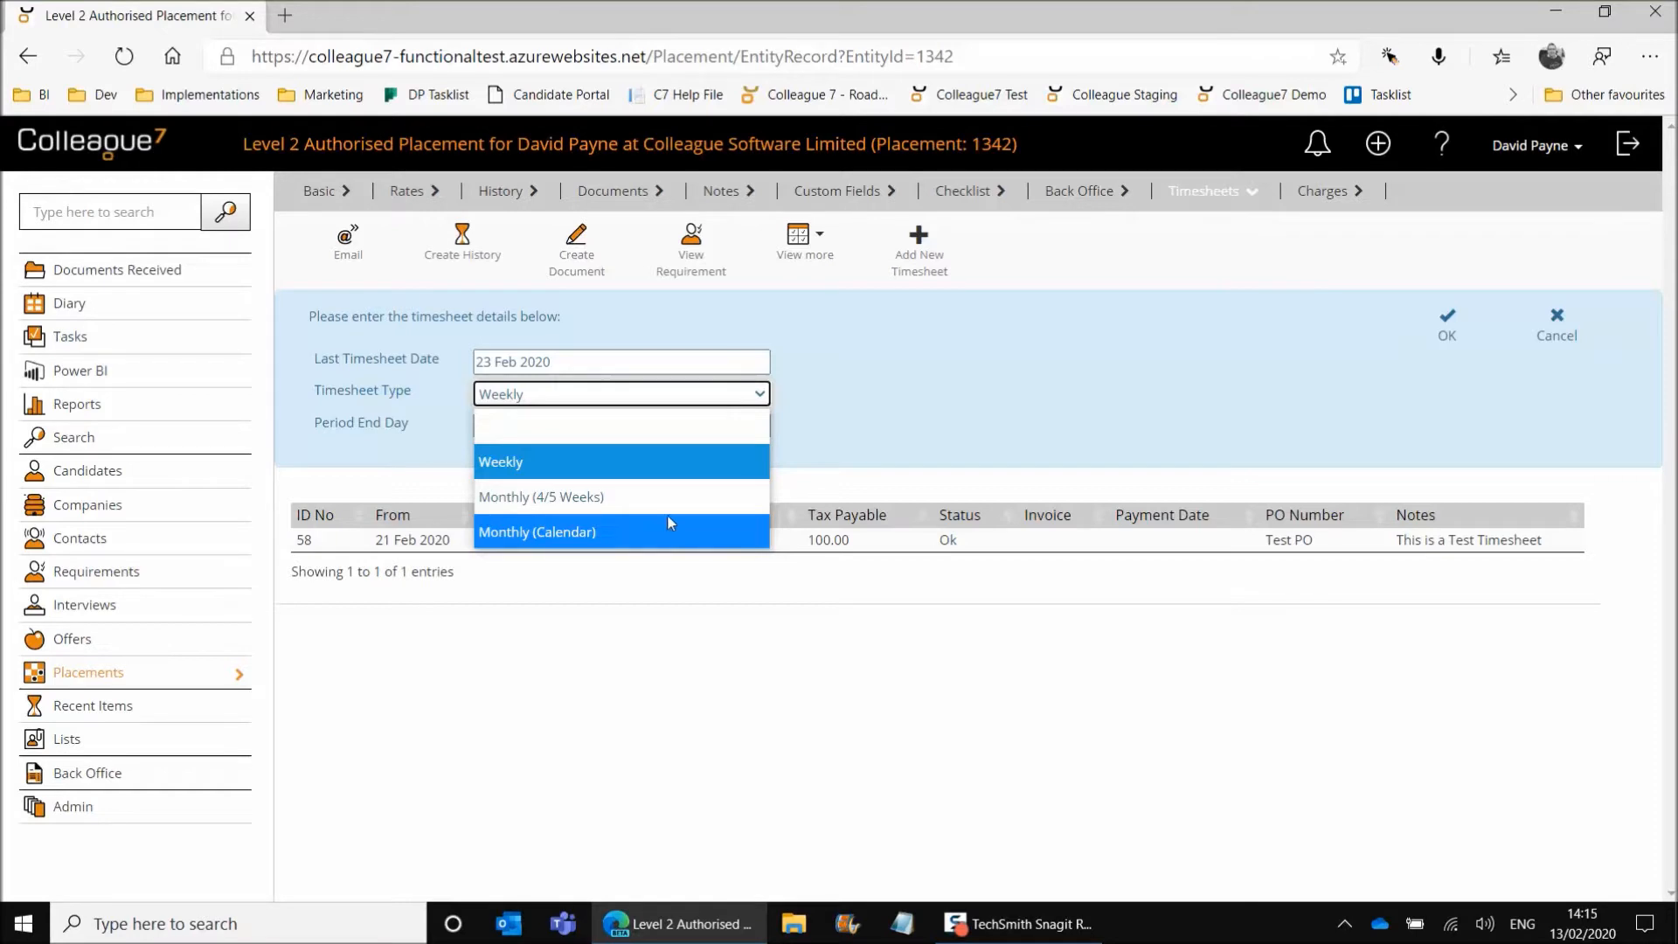
{"action": "left_click", "coordinate": [647, 472]}
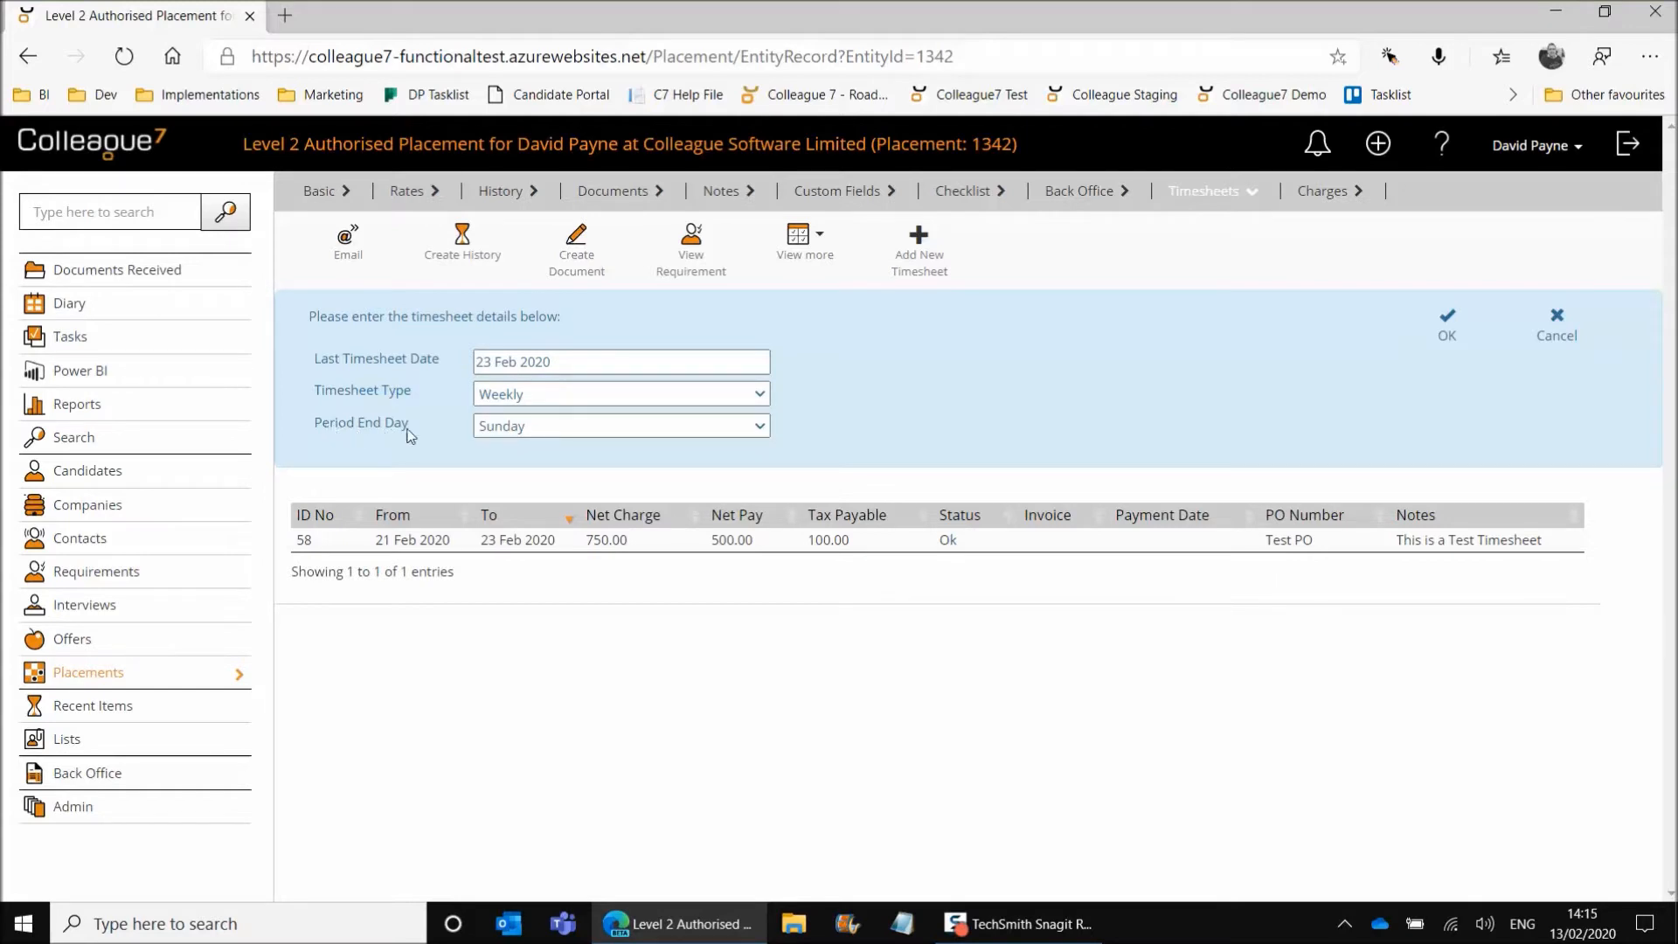
{"action": "left_click", "coordinate": [583, 430]}
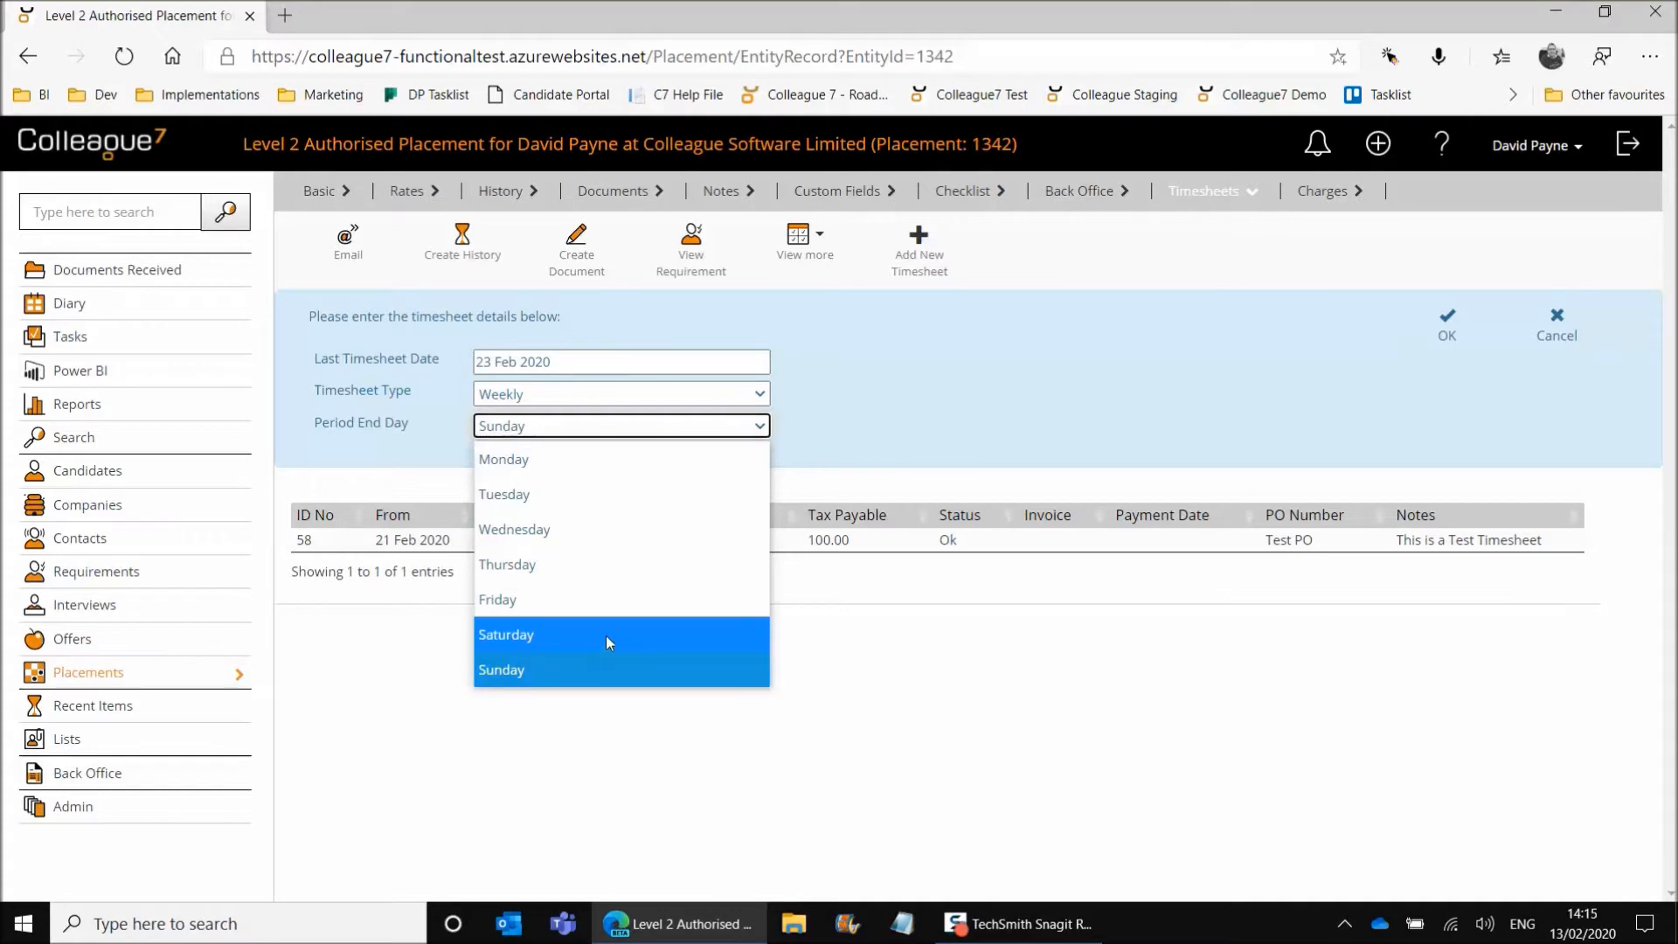
{"action": "left_click", "coordinate": [651, 669]}
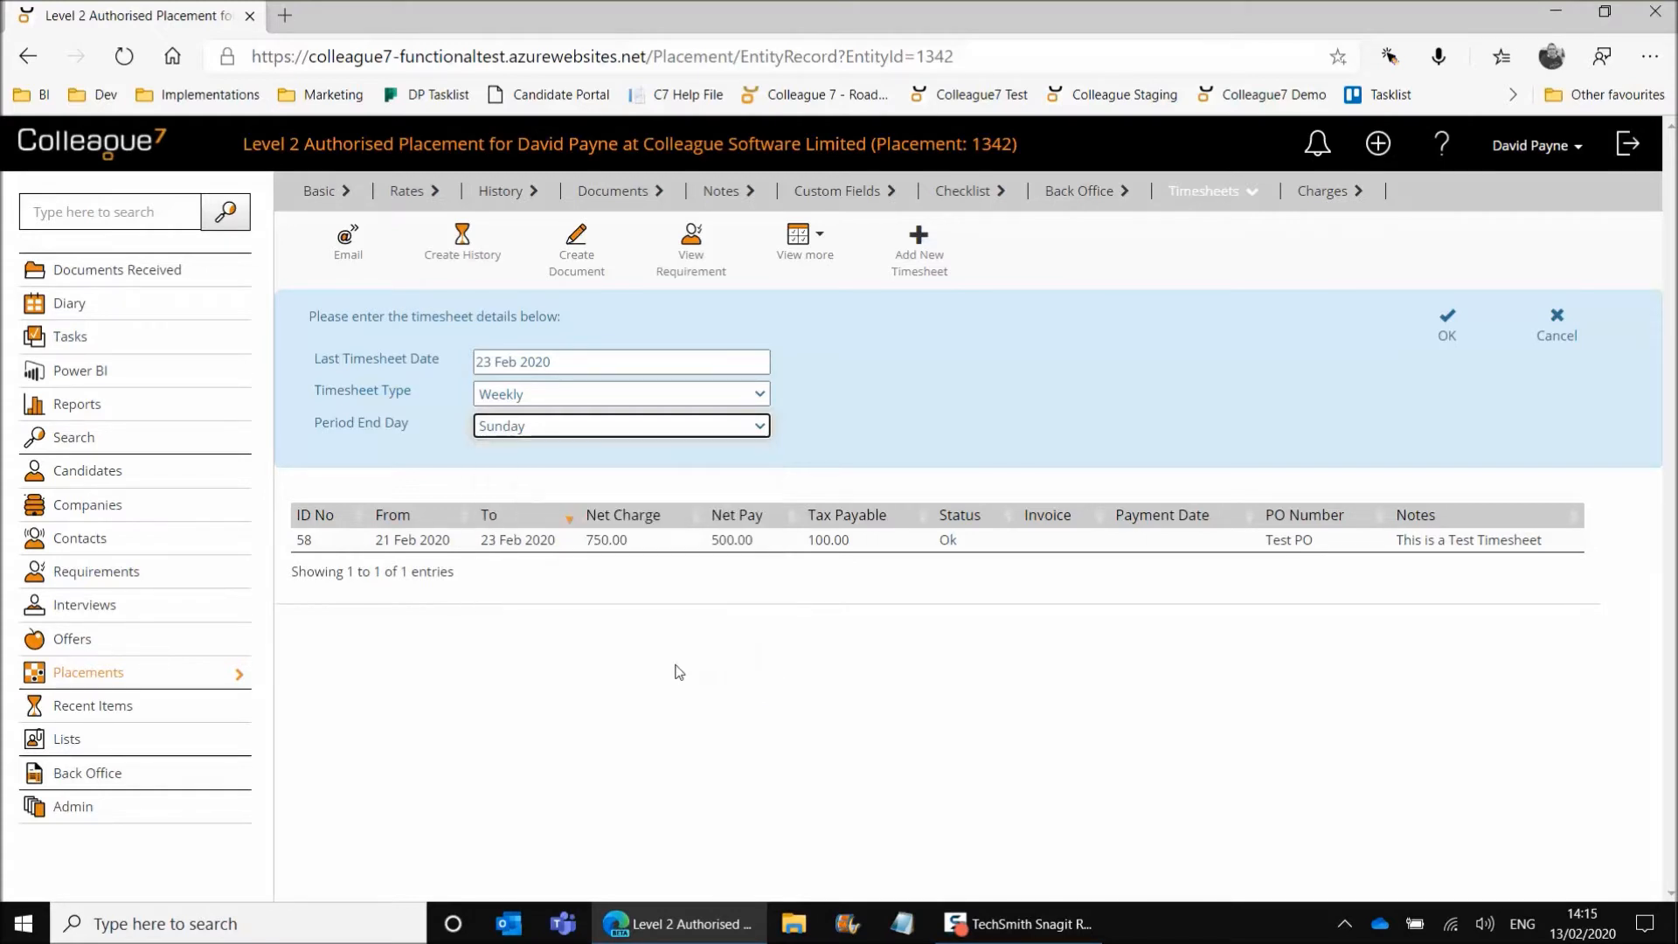
{"action": "left_click", "coordinate": [1448, 339]}
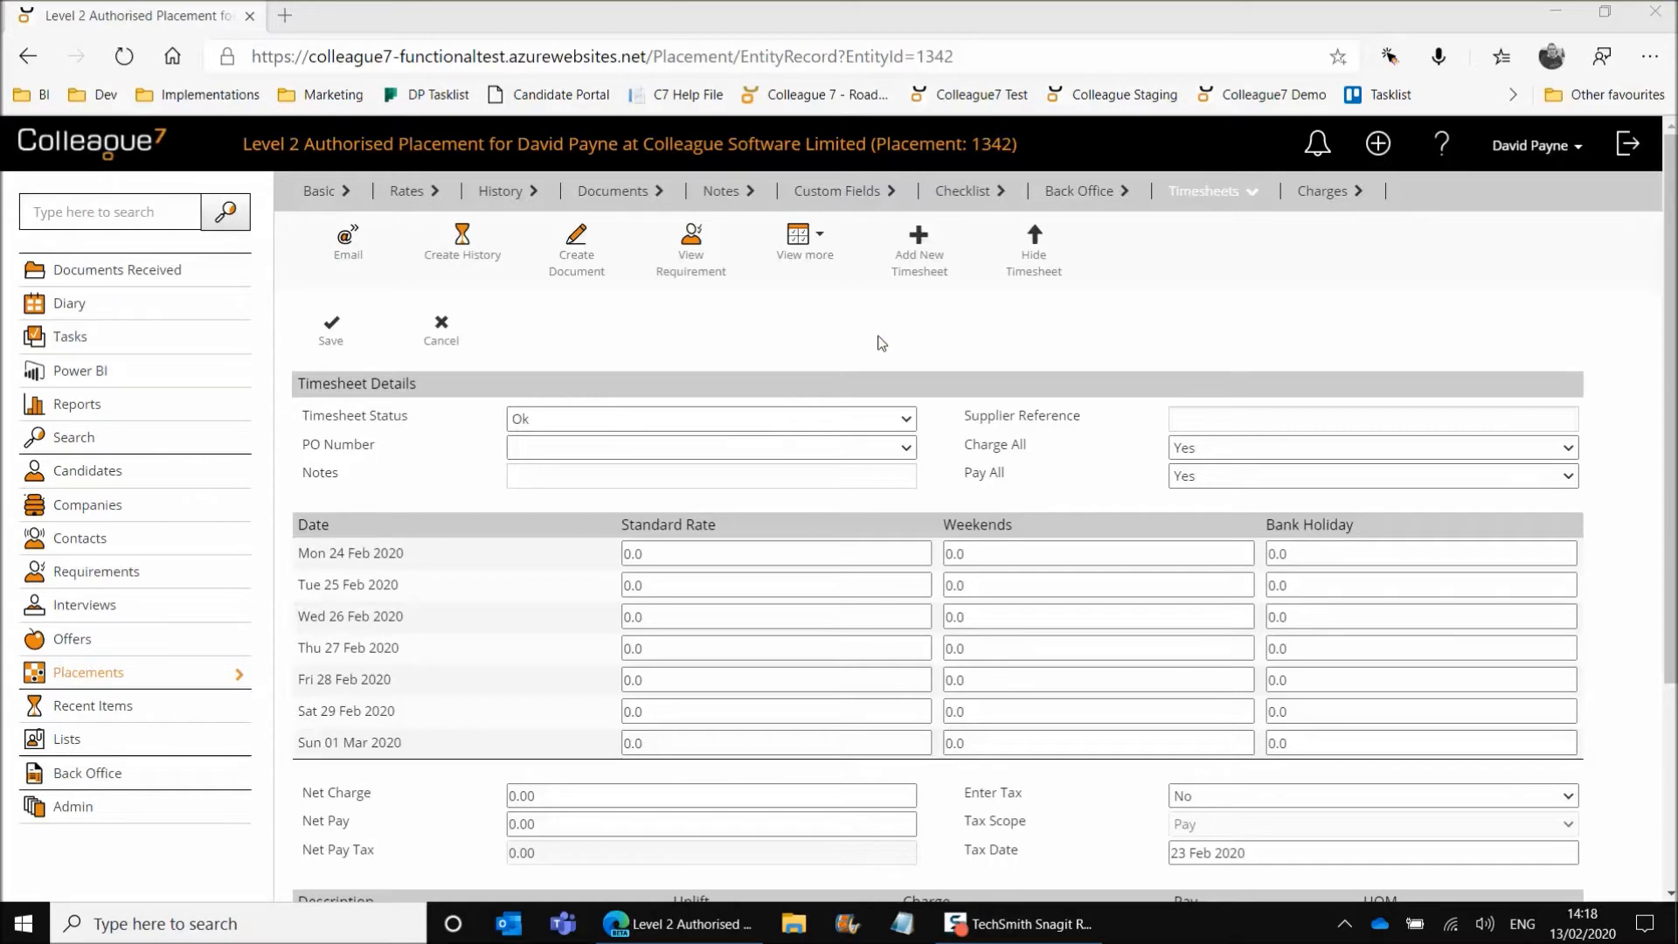
Step: Set the new timesheet's status to Ok and its PO number to Test PO
{"action": "scroll", "coordinate": [881, 342], "scroll_direction": "down", "scroll_amount": 2}
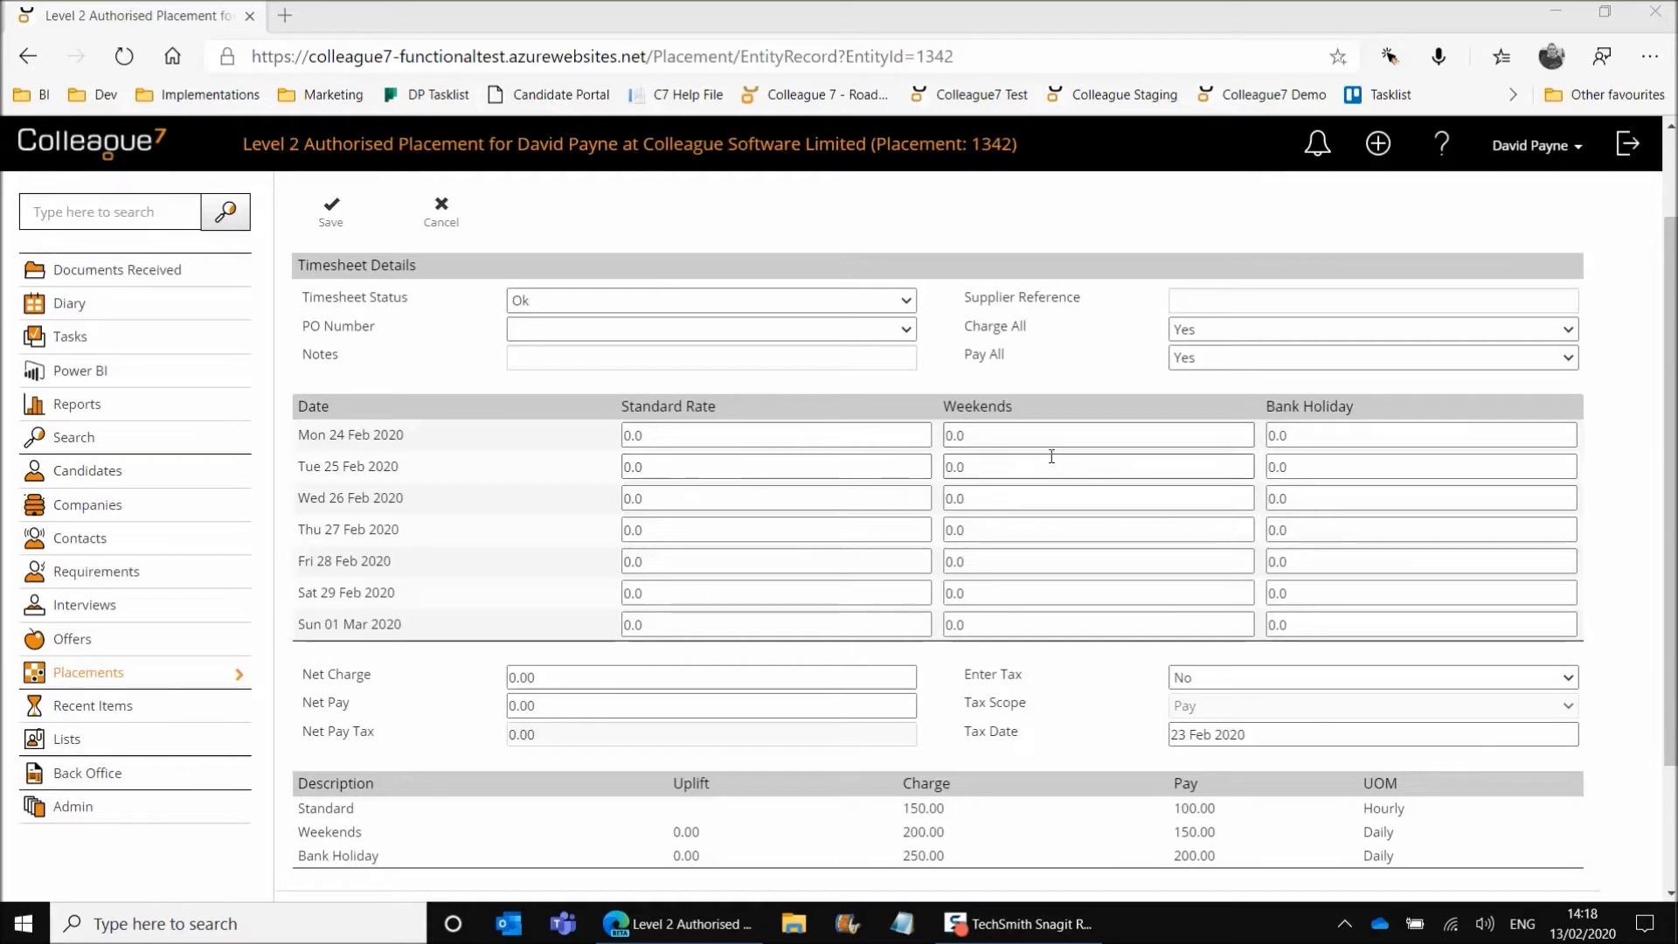
{"action": "scroll", "coordinate": [789, 499], "scroll_direction": "down", "scroll_amount": 2}
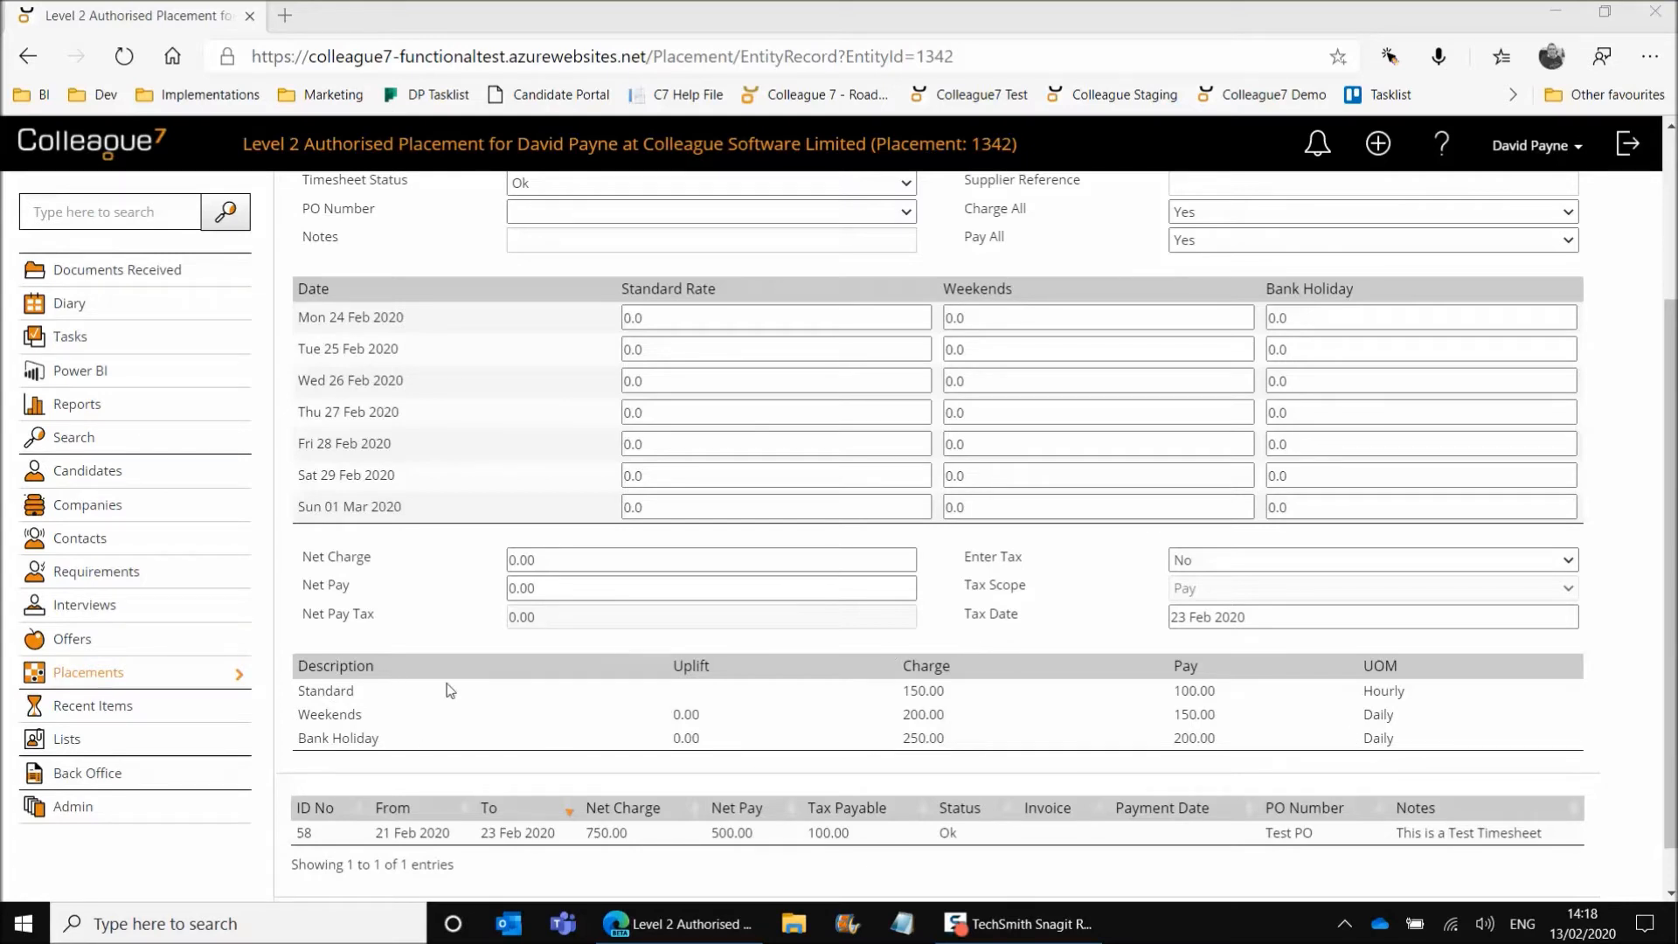
{"action": "scroll", "coordinate": [921, 651], "scroll_direction": "up", "scroll_amount": 3}
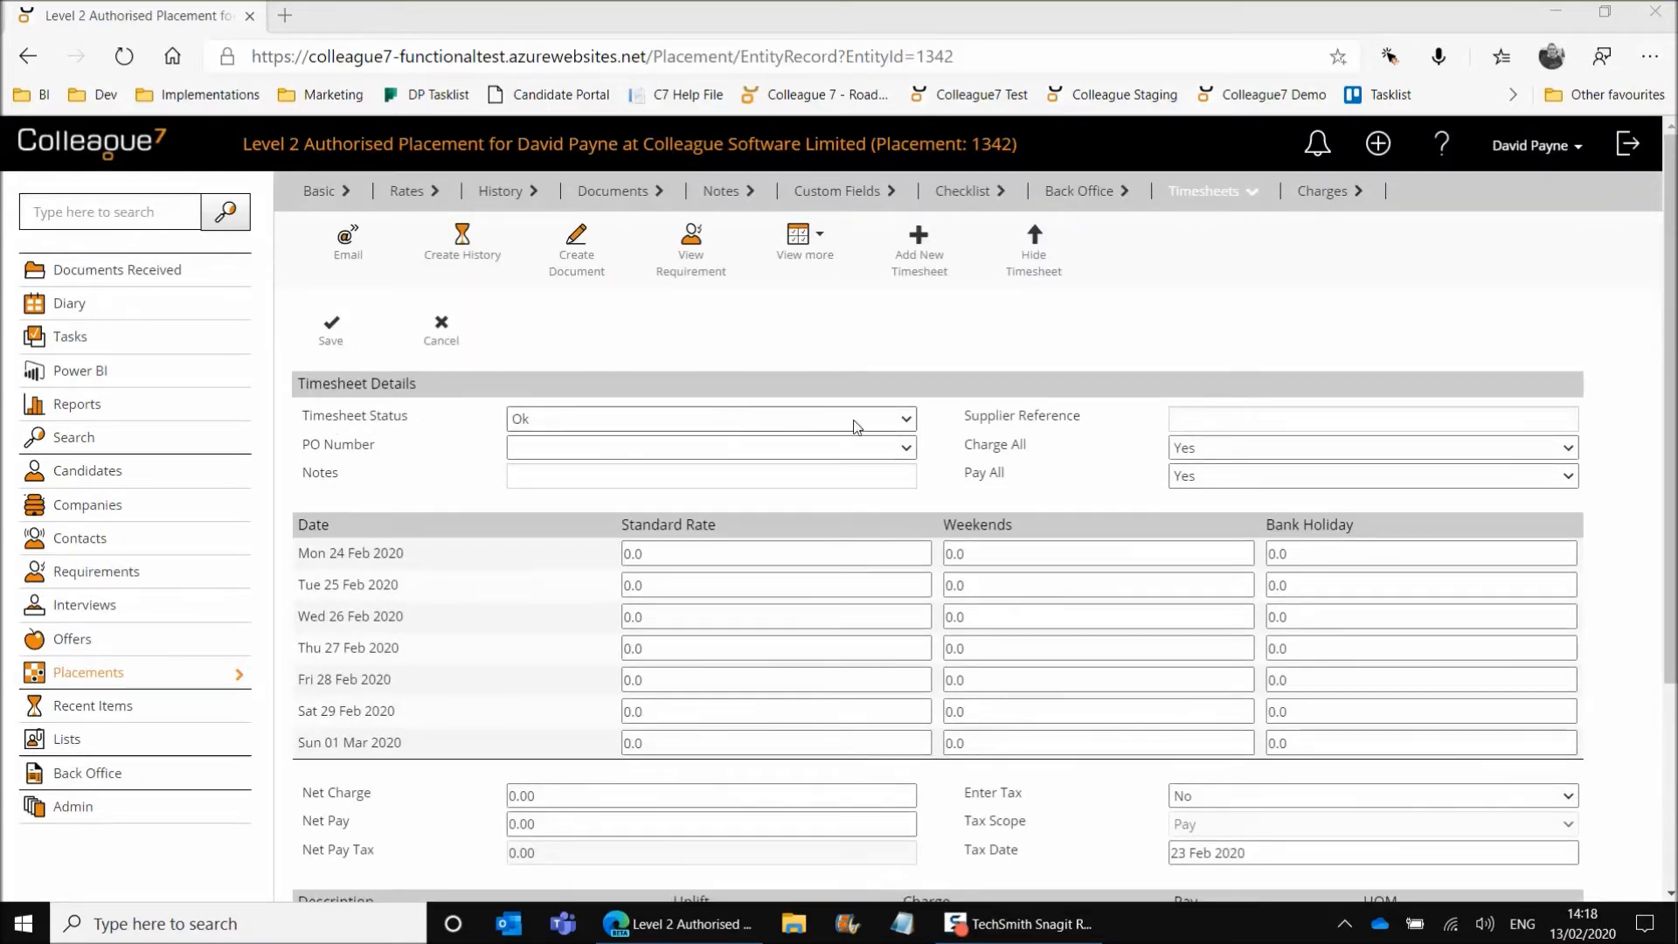
{"action": "left_click", "coordinate": [881, 429]}
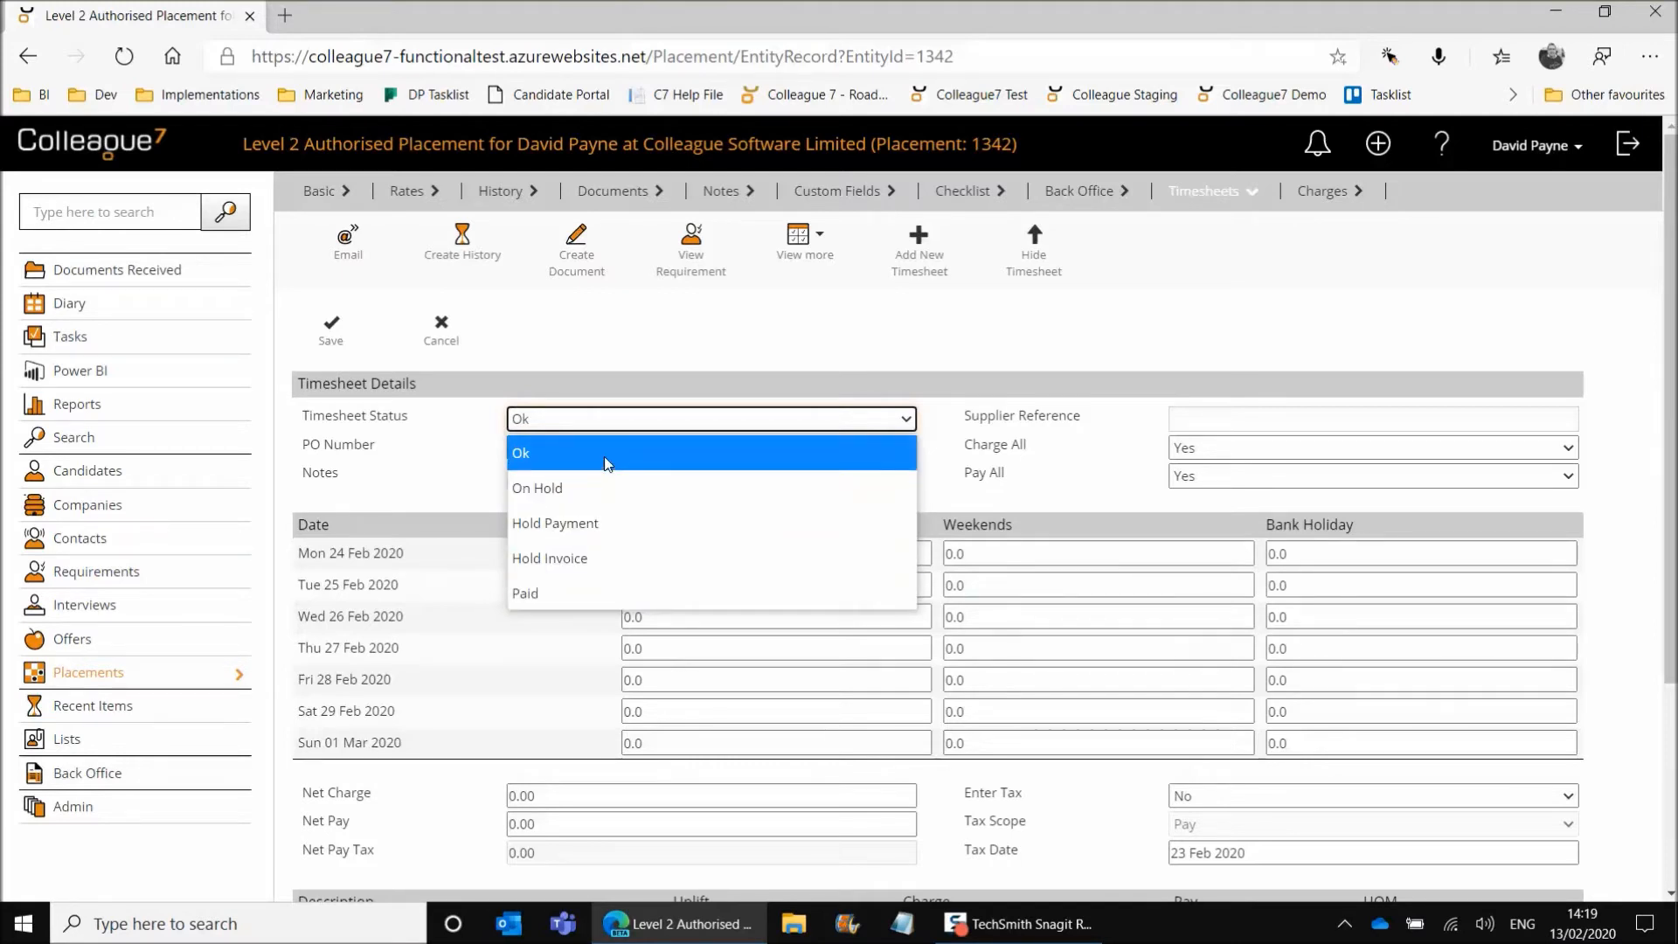
{"action": "left_click", "coordinate": [575, 458]}
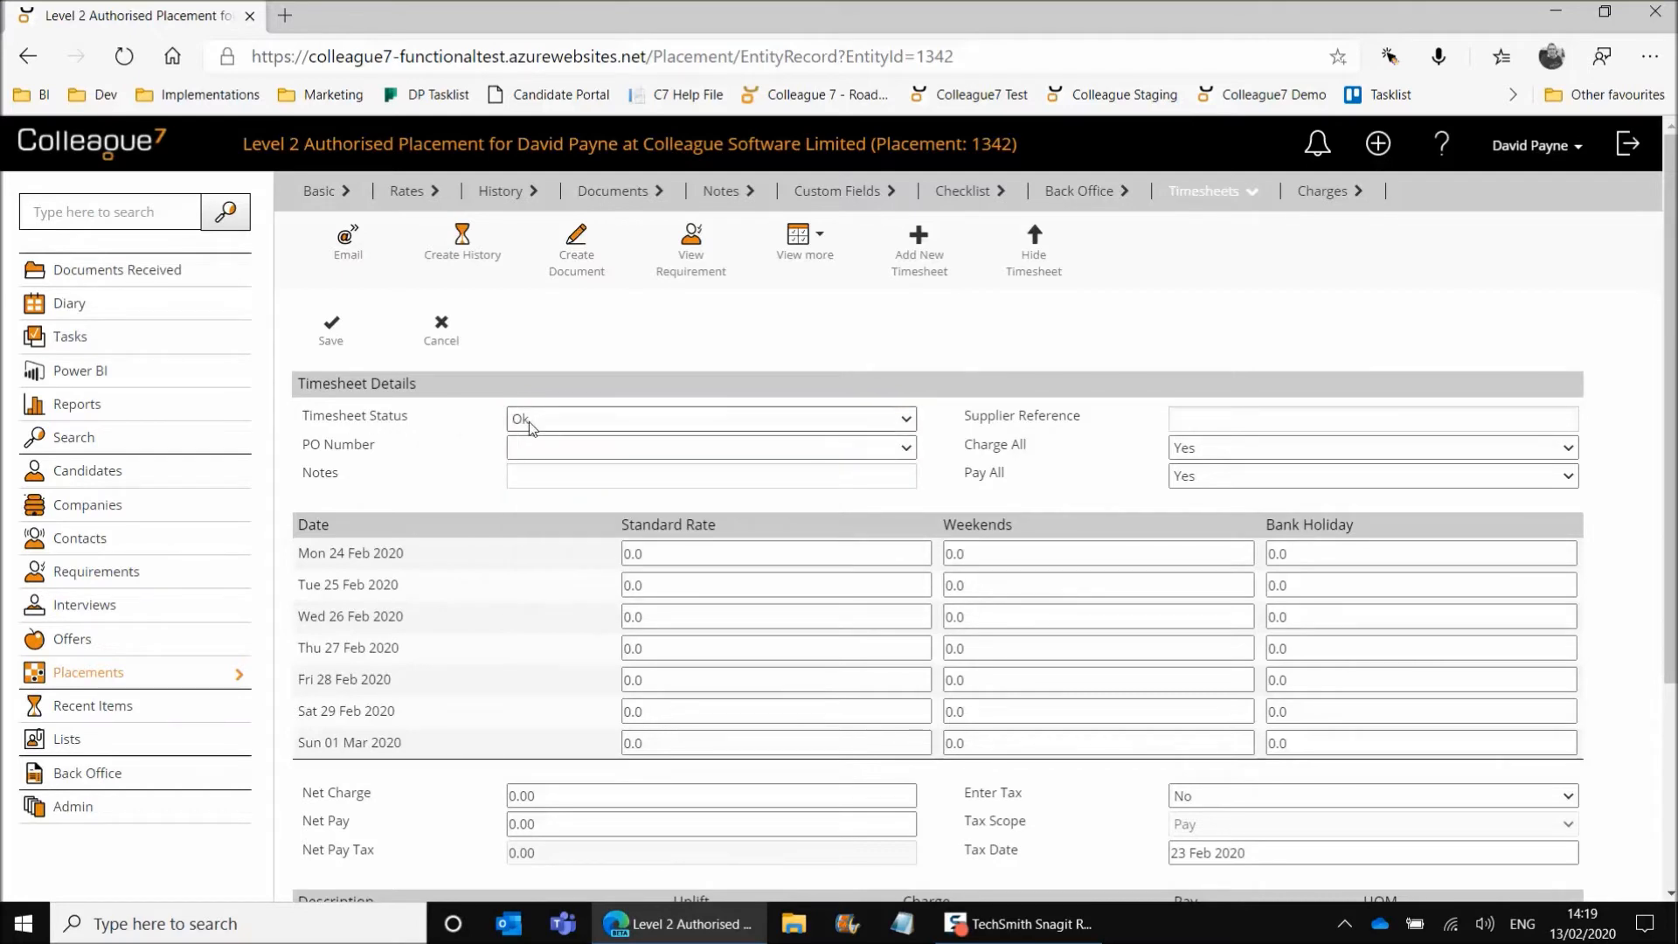
{"action": "left_click", "coordinate": [722, 452]}
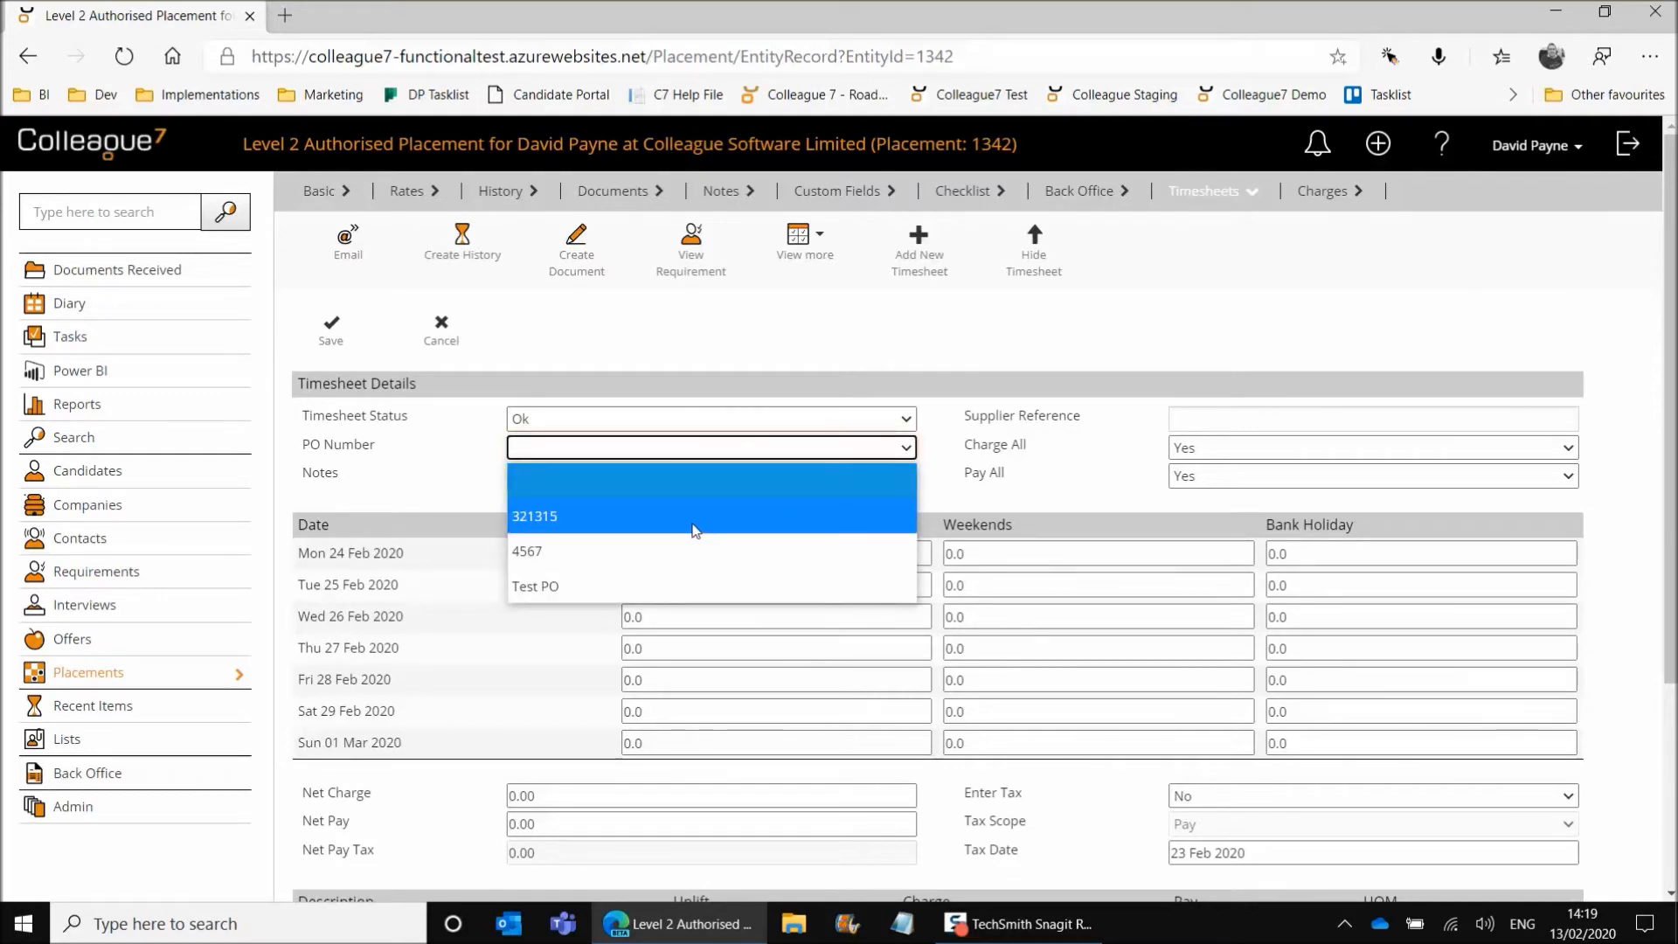
{"action": "left_click", "coordinate": [638, 587]}
{"action": "left_click", "coordinate": [473, 497]}
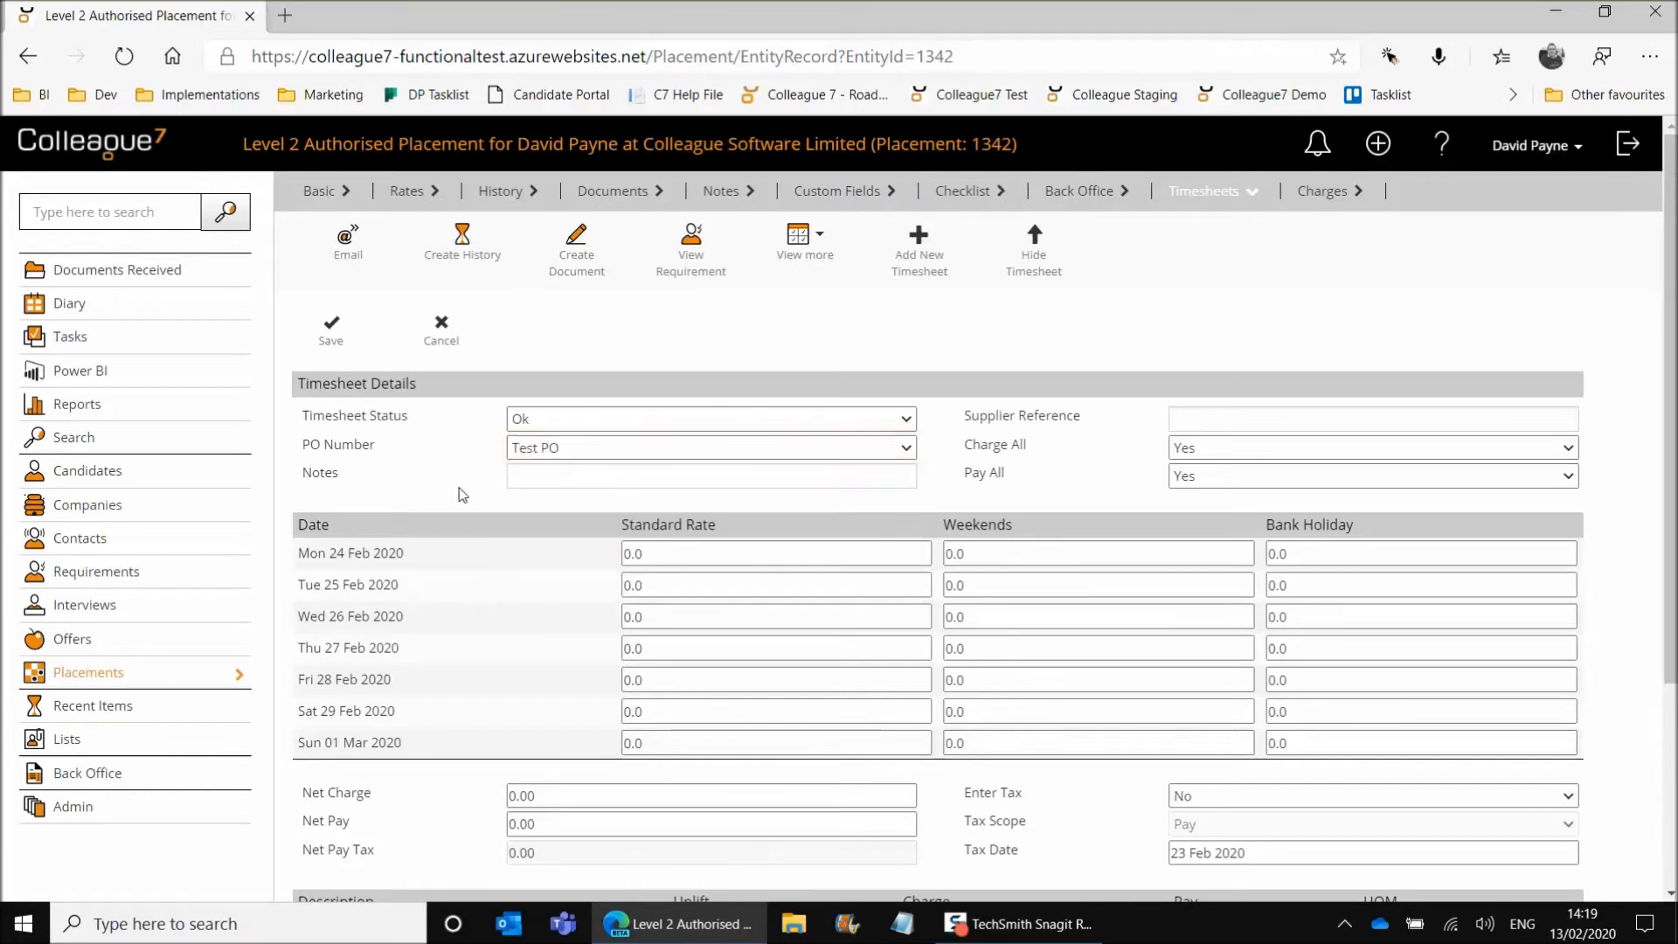
Step: Enter "Test Timesheet" as the timesheet's notes and Ref123456 as its supplier reference
{"action": "left_click", "coordinate": [559, 481]}
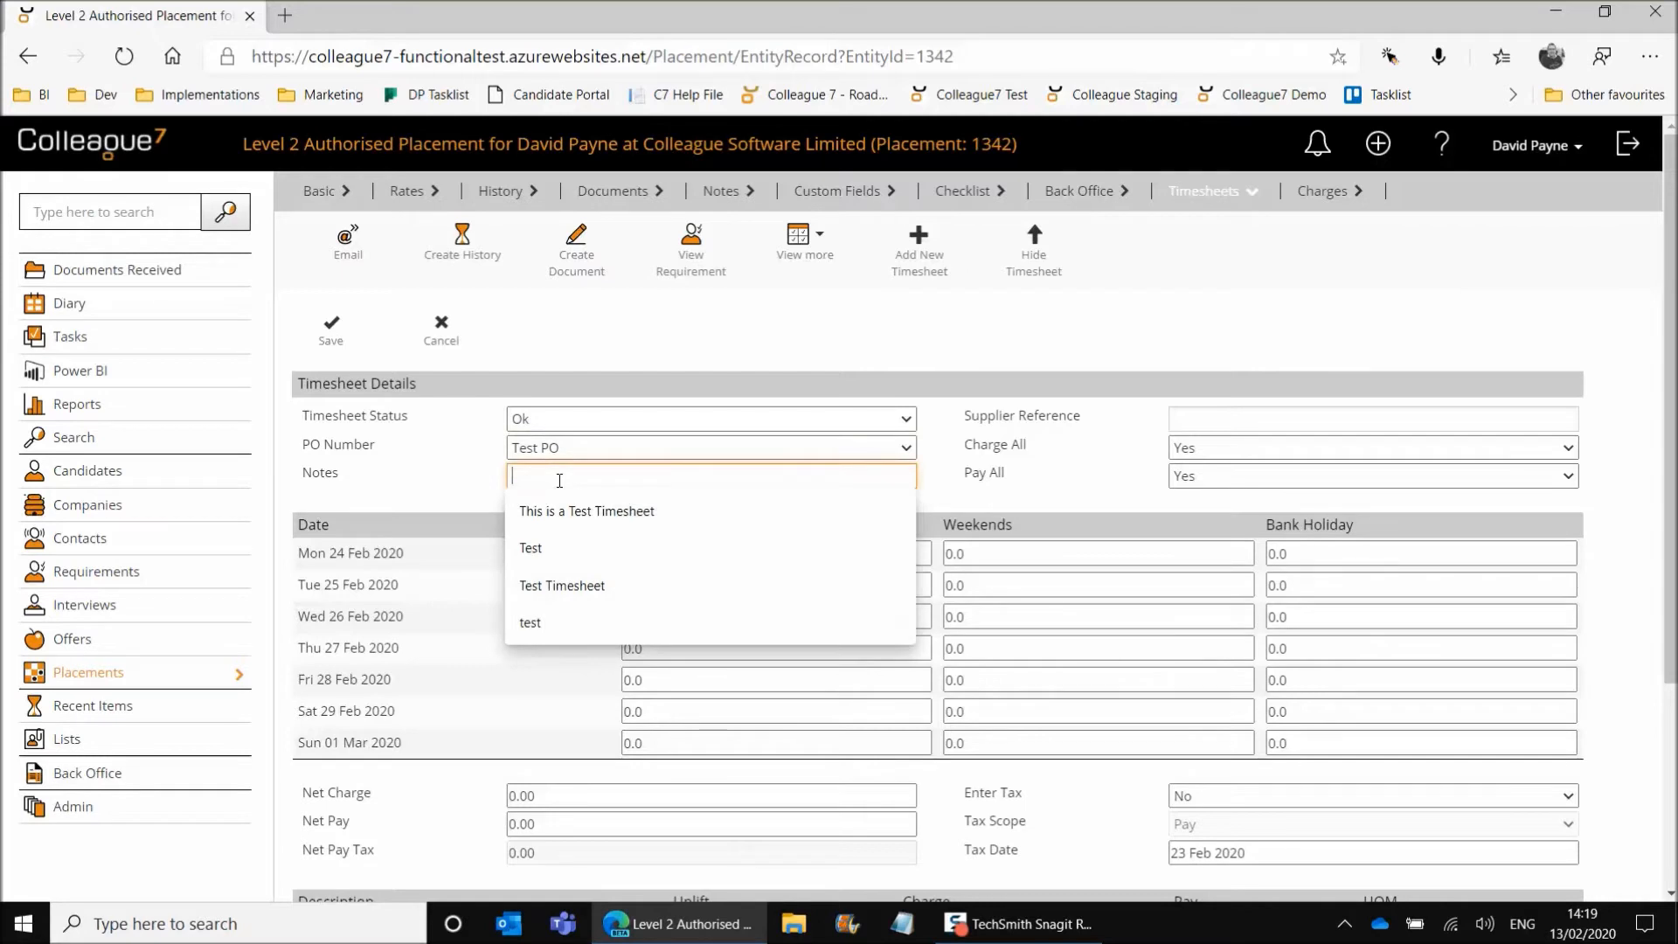
{"action": "left_click", "coordinate": [542, 584]}
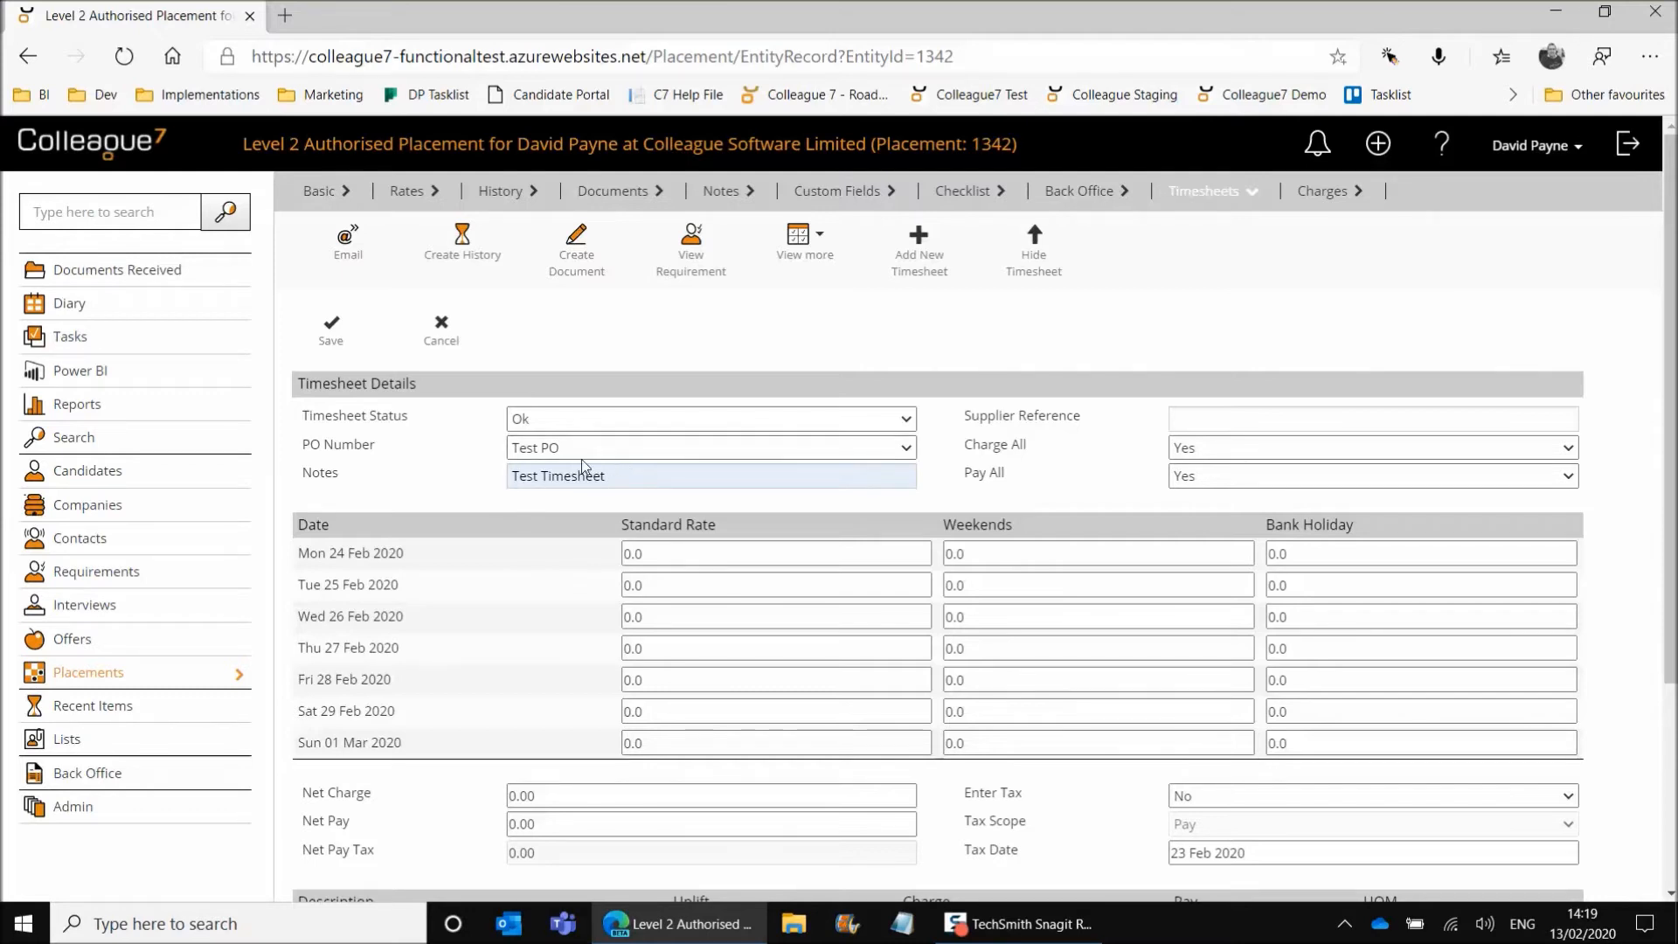
{"action": "left_click", "coordinate": [1205, 420]}
{"action": "left_click", "coordinate": [1211, 454]}
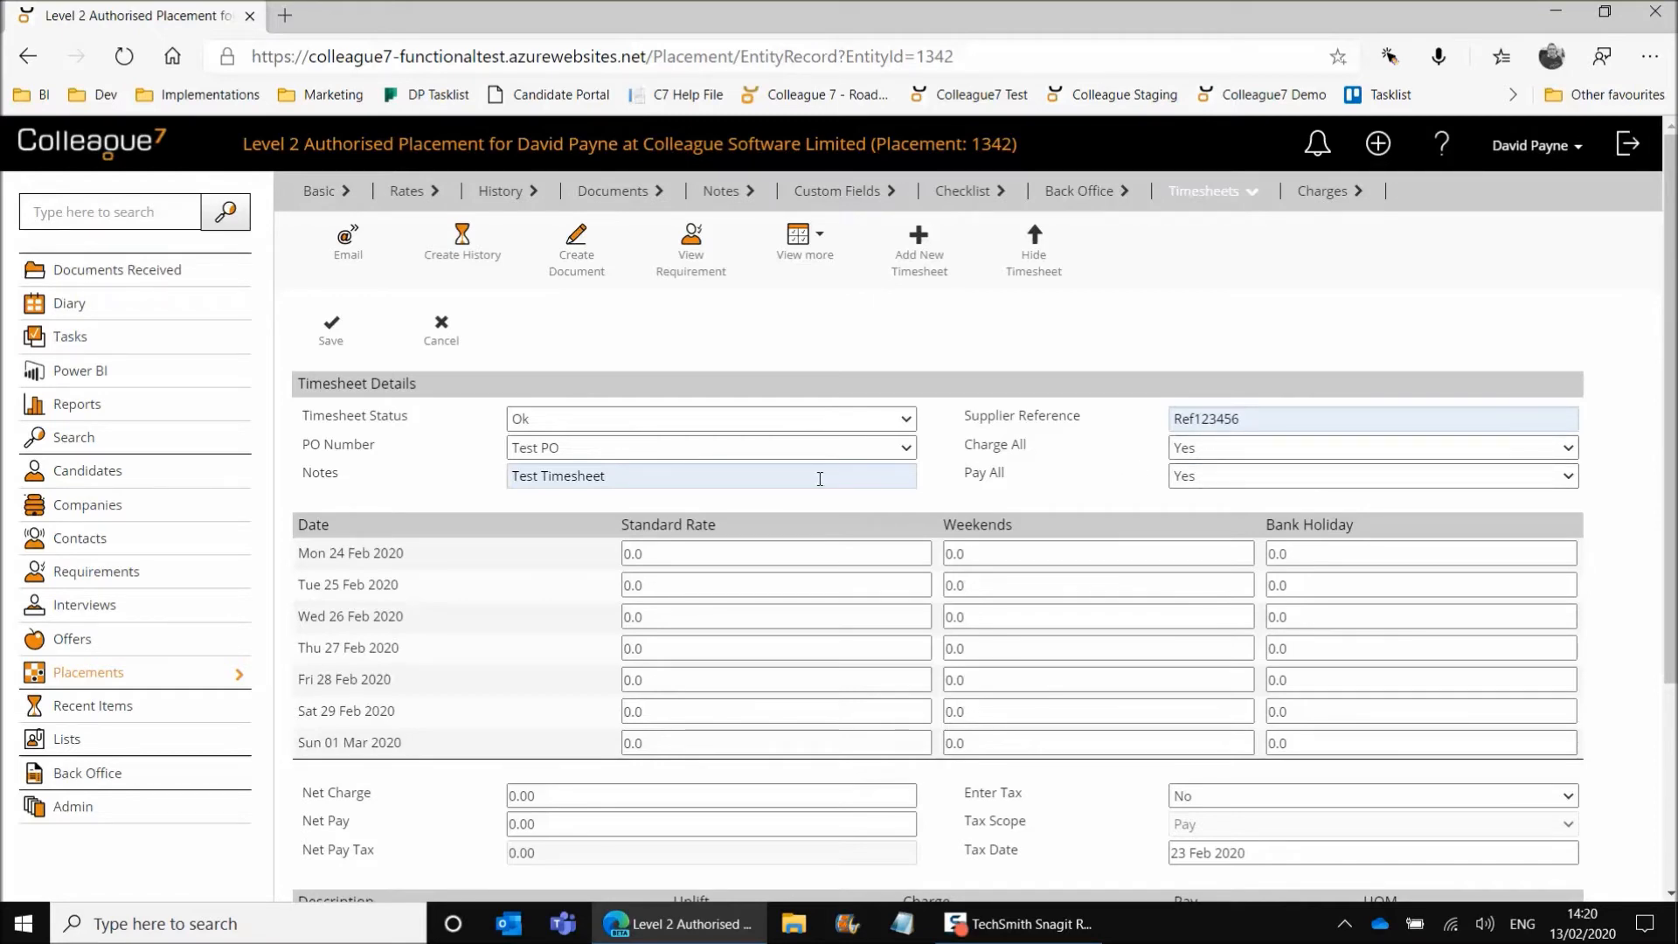
Step: Enter Standard Rate units of 4 for Monday and Tuesday, and 3 for Wednesday, Thursday and Friday
{"action": "scroll", "coordinate": [752, 454], "scroll_direction": "down", "scroll_amount": 1}
{"action": "left_click", "coordinate": [684, 435]}
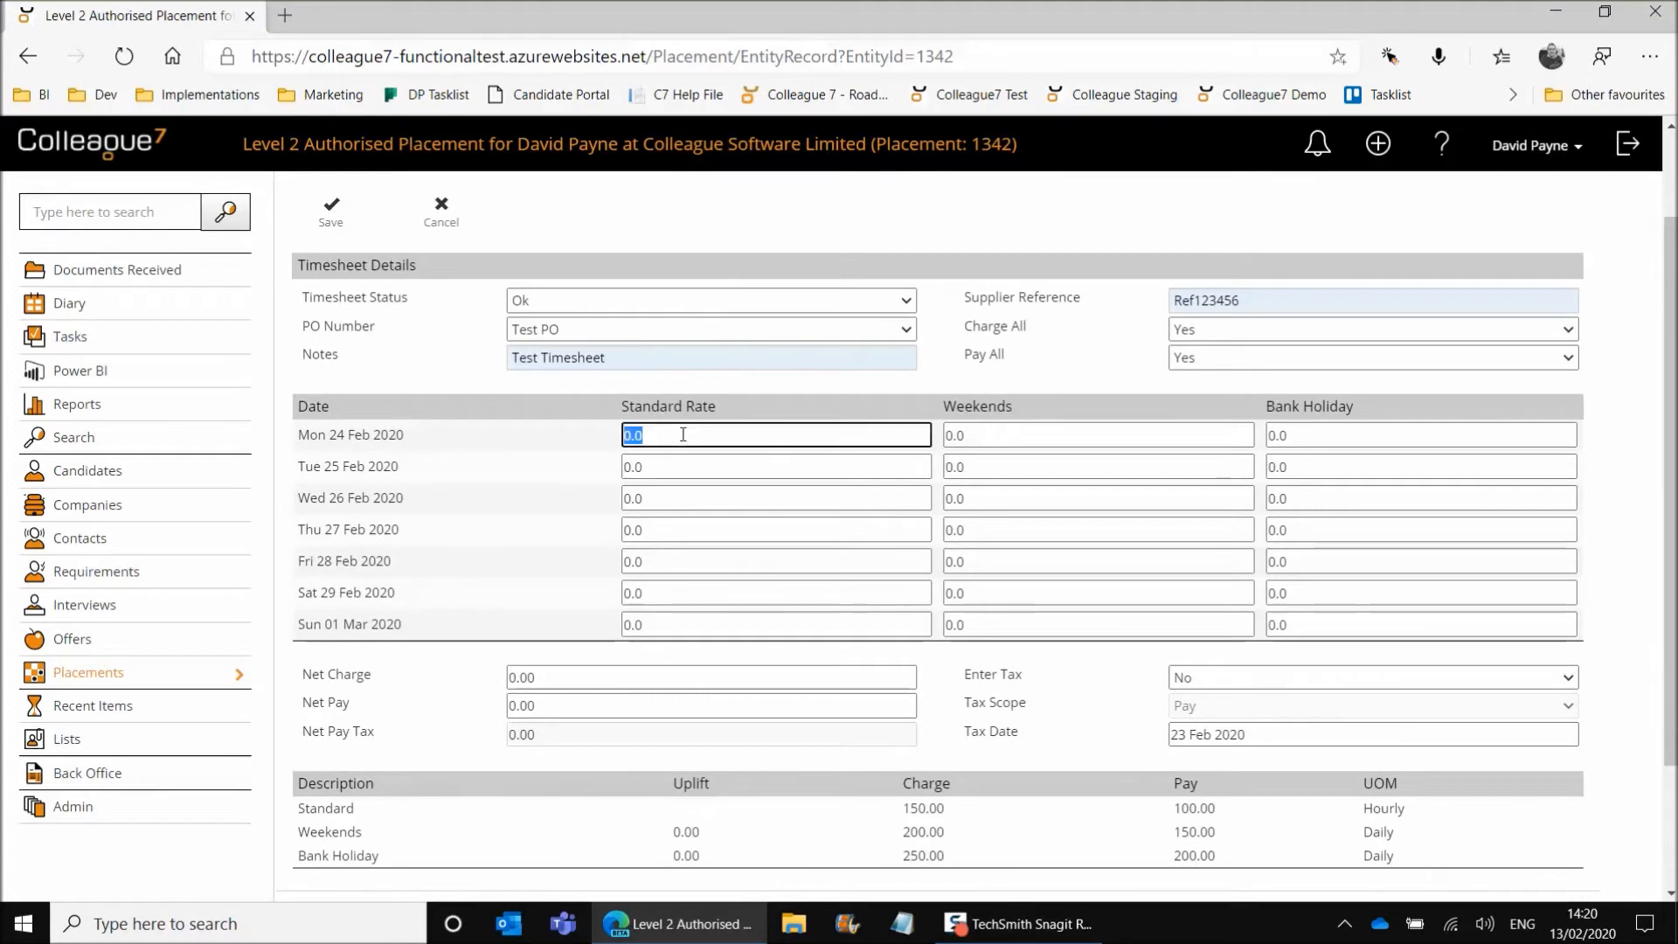
{"action": "type", "text": "4"}
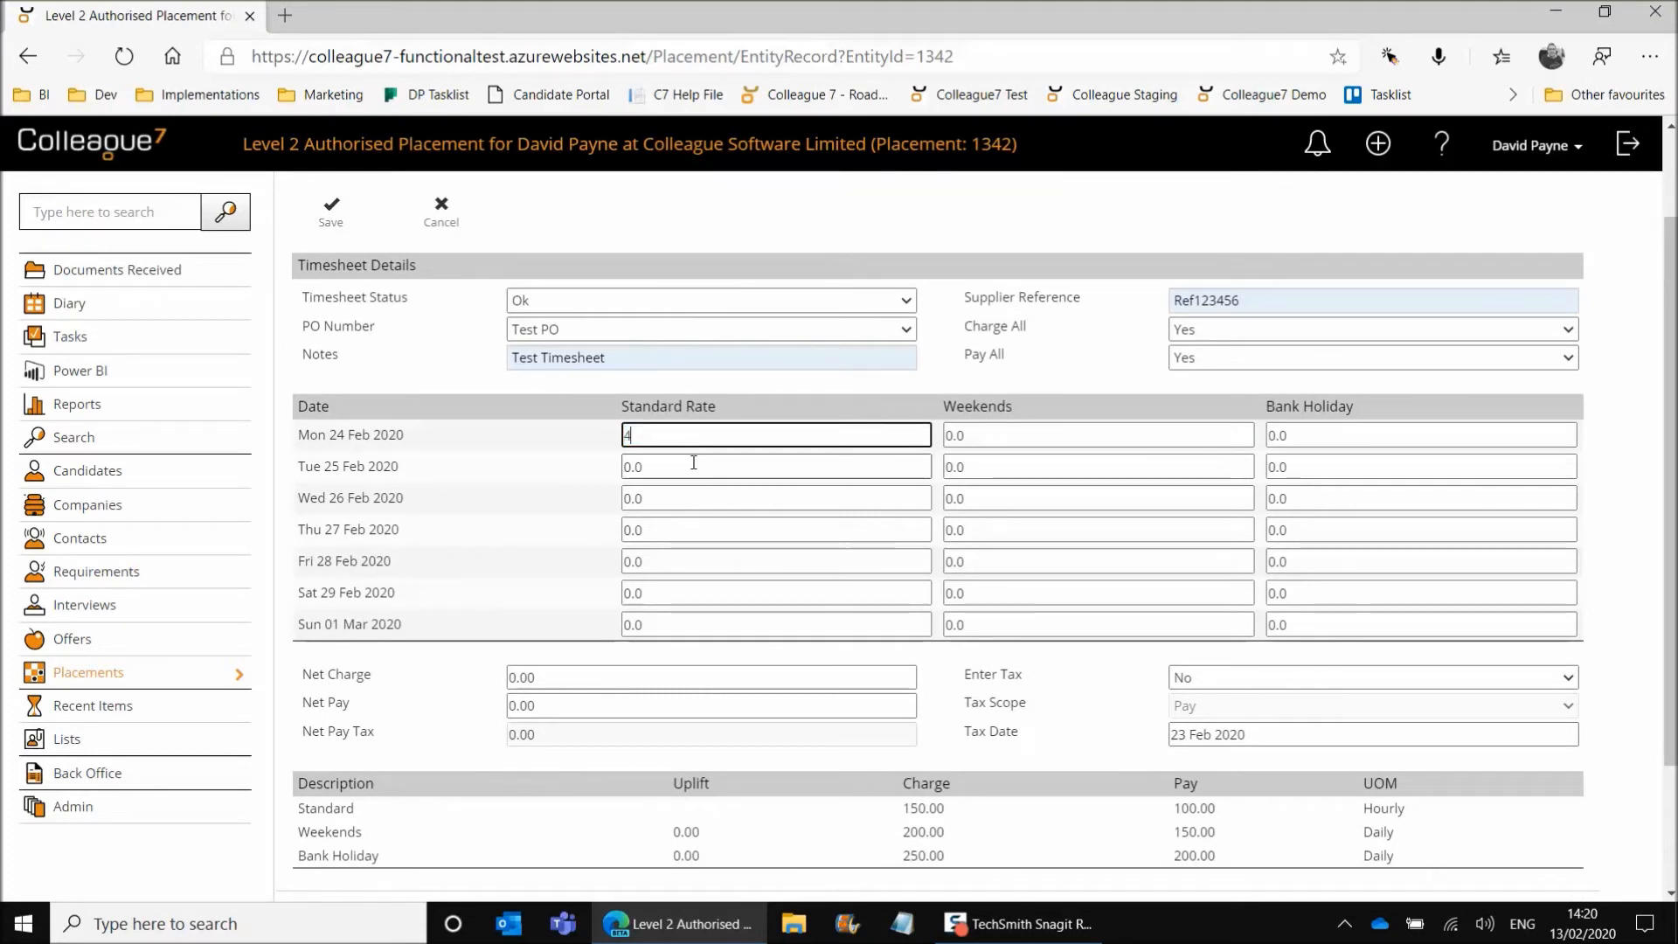
{"action": "left_click", "coordinate": [693, 463]}
{"action": "type", "text": "43"}
{"action": "key", "text": "BackSpace"}
{"action": "left_click", "coordinate": [677, 498]}
{"action": "type", "text": "3"}
{"action": "left_click", "coordinate": [679, 535]}
{"action": "type", "text": "3"}
{"action": "left_click", "coordinate": [680, 558]}
{"action": "type", "text": "3"}
{"action": "left_click", "coordinate": [731, 584]}
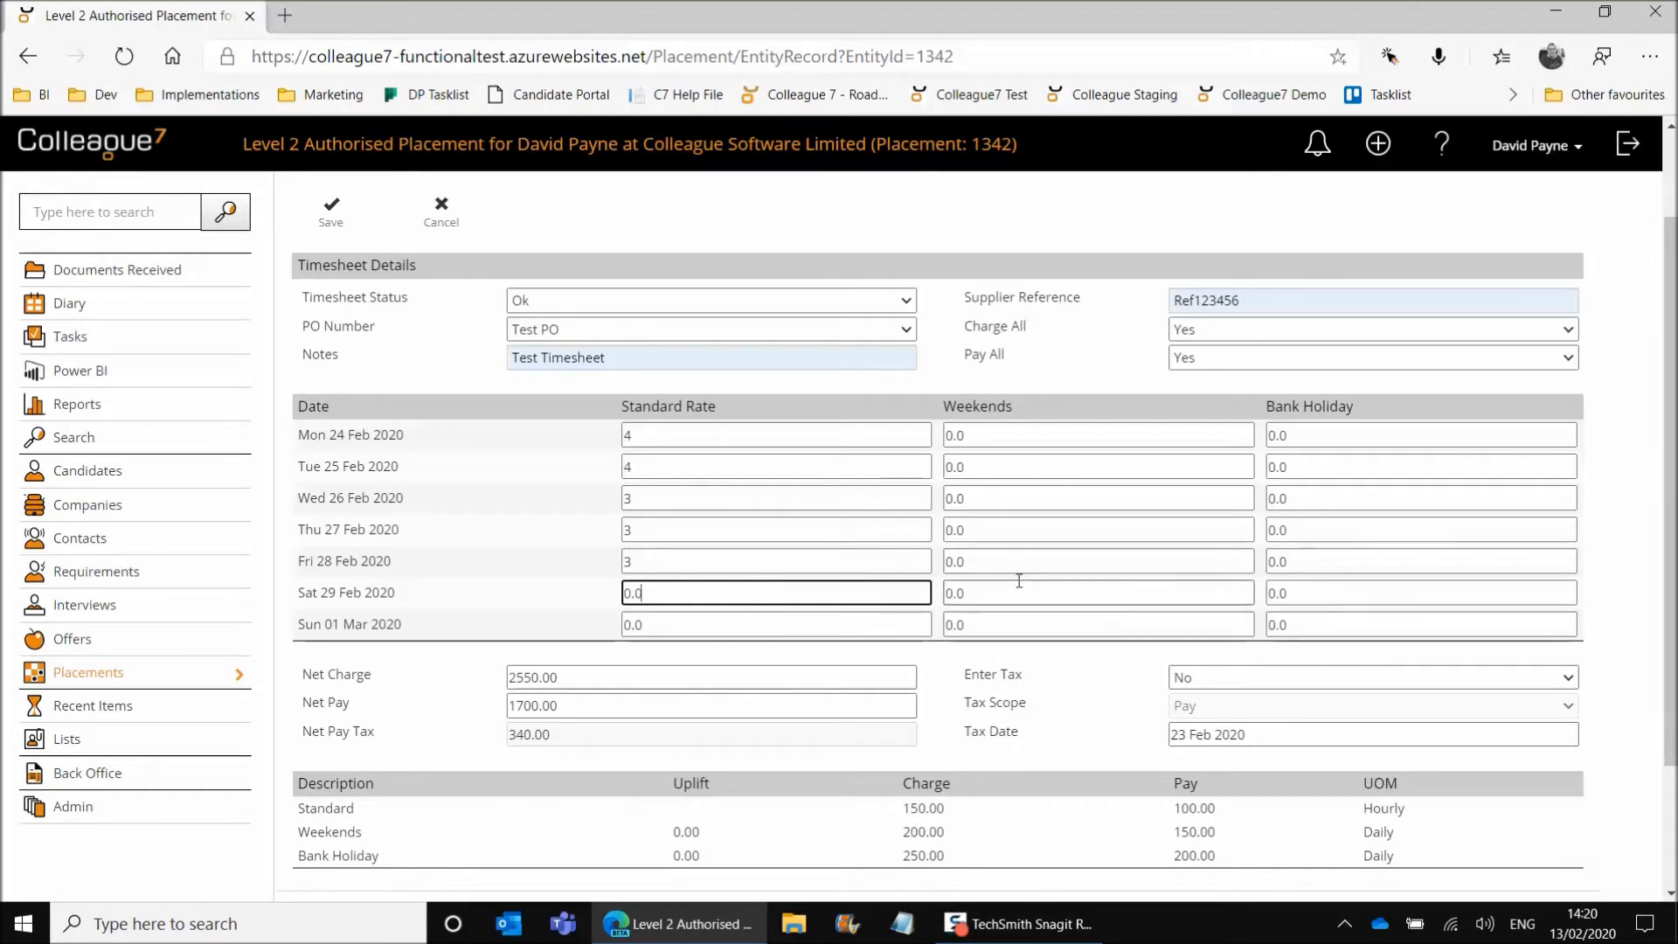
Step: Enter 1 Weekends unit for Sat 29 Feb and 1 Bank Holiday unit for Sun 01 Mar 2020
{"action": "left_click", "coordinate": [1003, 592]}
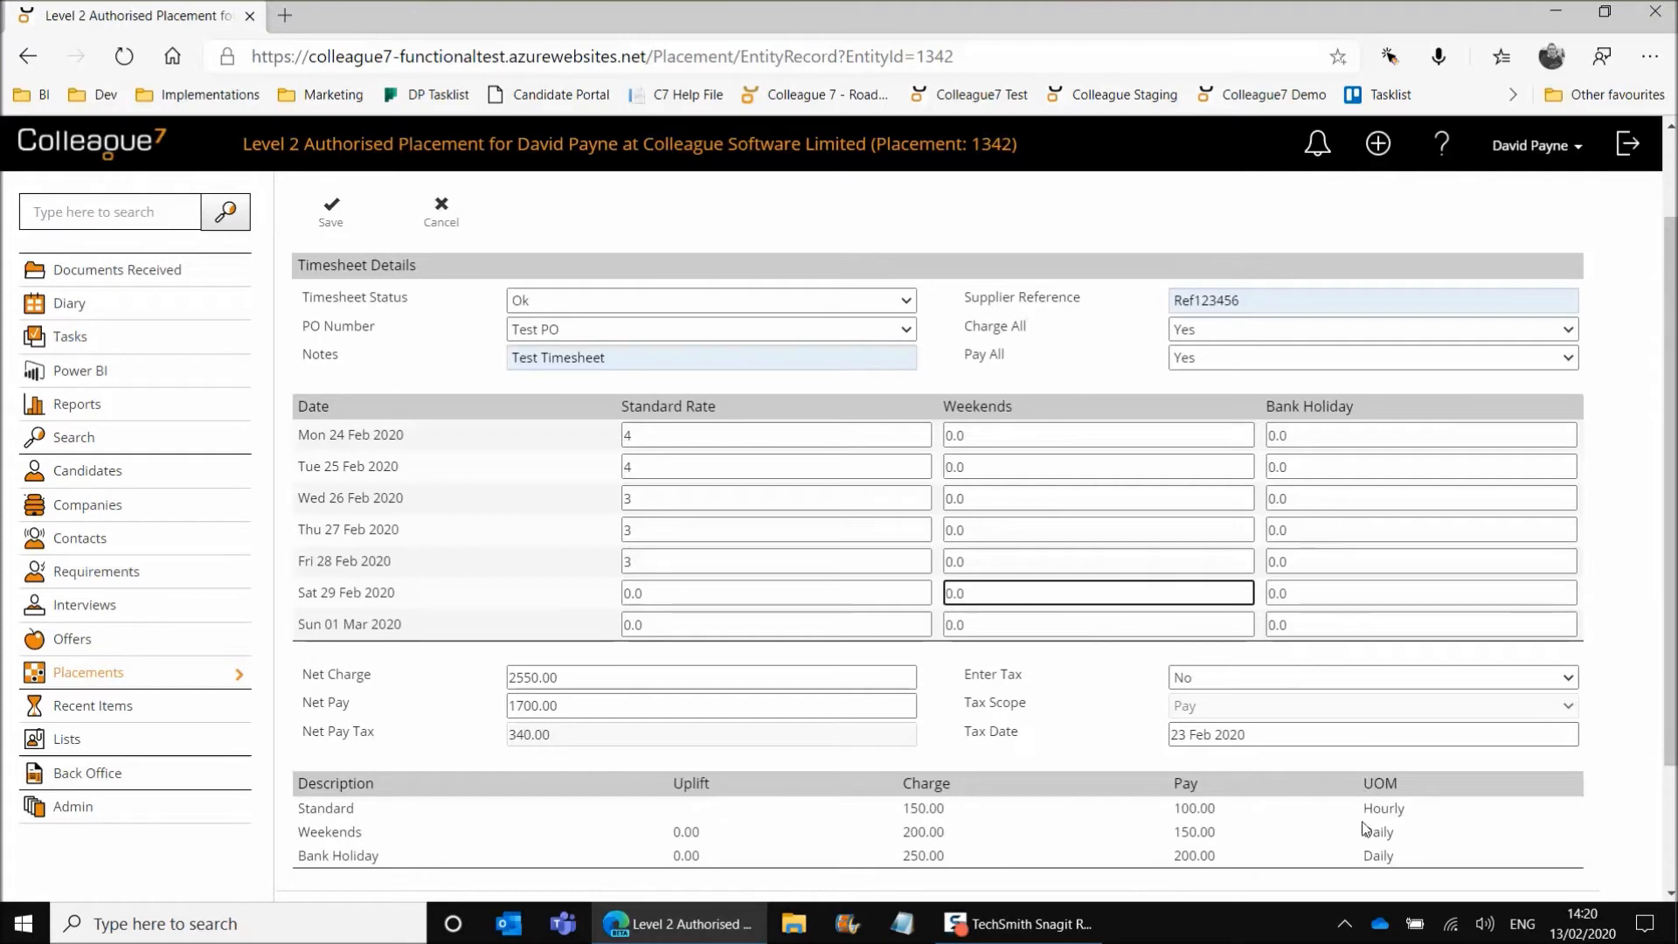
{"action": "double_click", "coordinate": [971, 594]}
{"action": "type", "text": "1"}
{"action": "double_click", "coordinate": [1281, 633]}
{"action": "type", "text": "1"}
{"action": "left_click", "coordinate": [945, 671]}
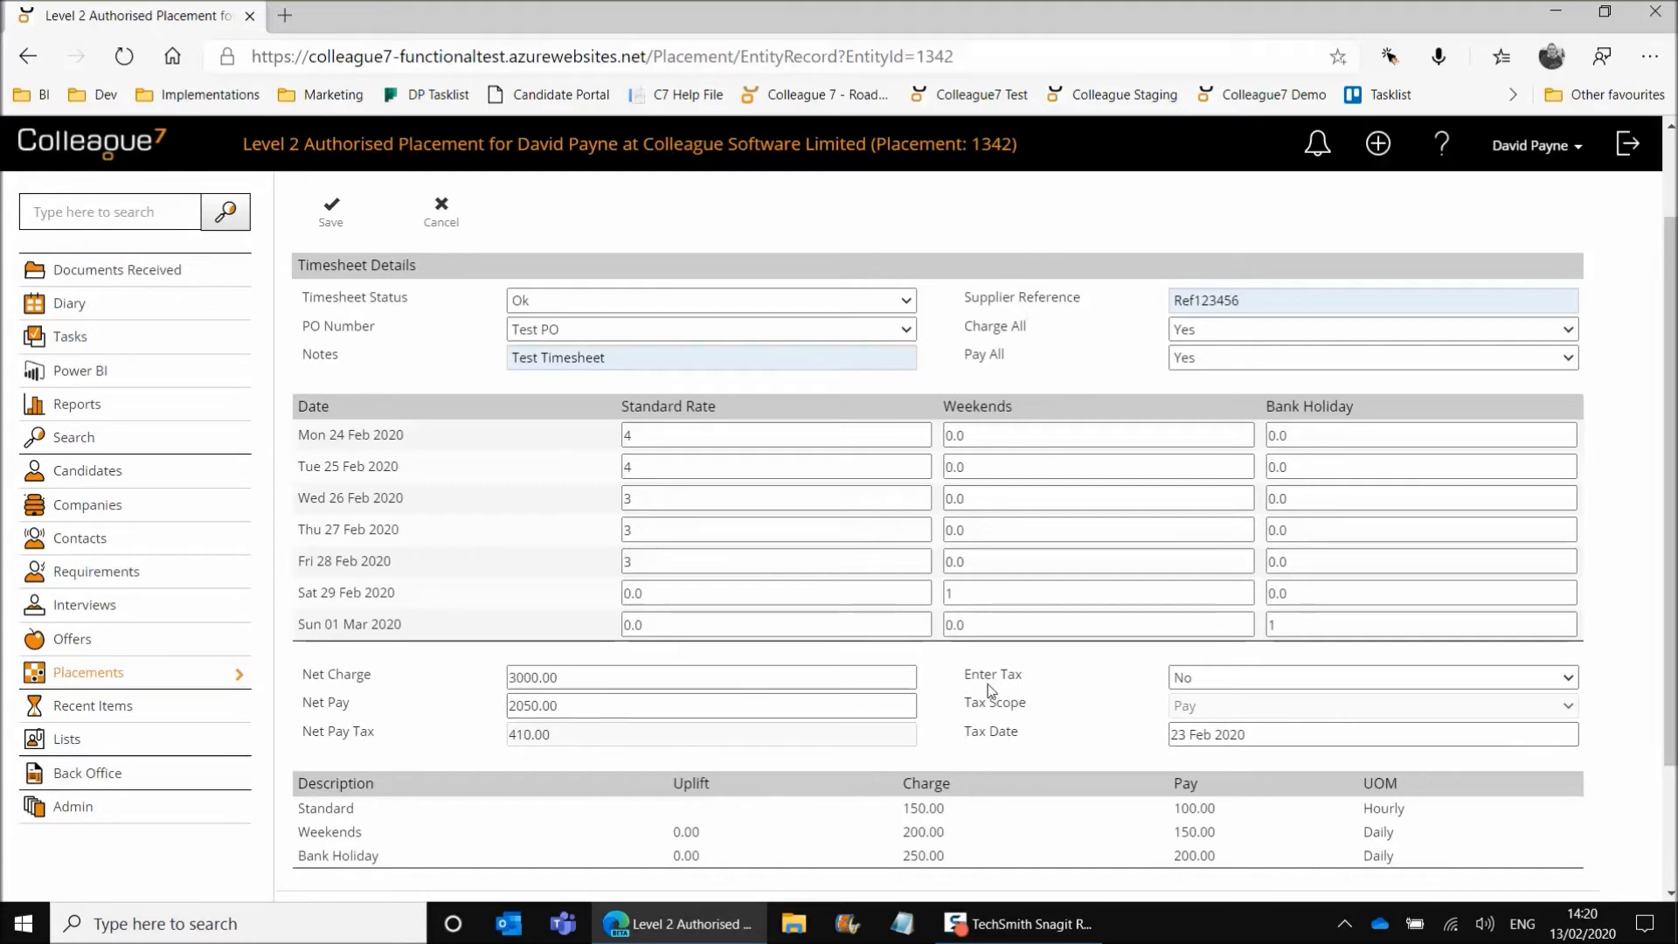
Step: Set Enter Tax to Yes and check that the Net Pay Tax amount can be edited
{"action": "left_click", "coordinate": [1212, 682]}
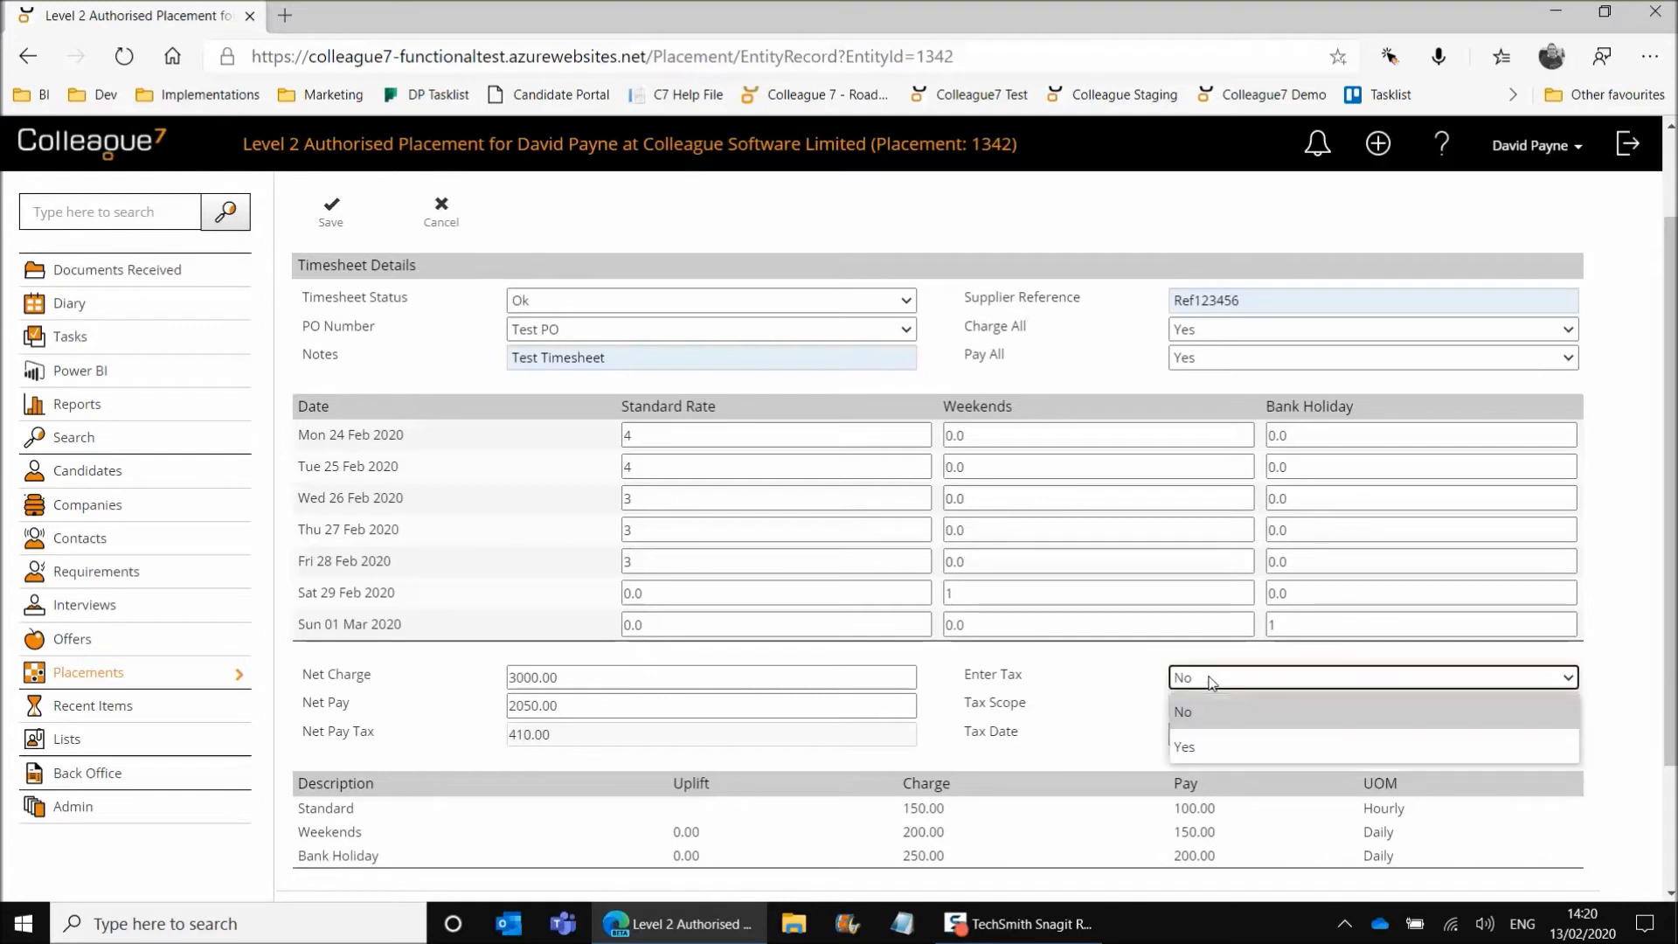
{"action": "left_click", "coordinate": [1195, 745]}
{"action": "left_click_drag", "start_coordinate": [776, 731], "coordinate": [479, 744]}
{"action": "left_click", "coordinate": [566, 738]}
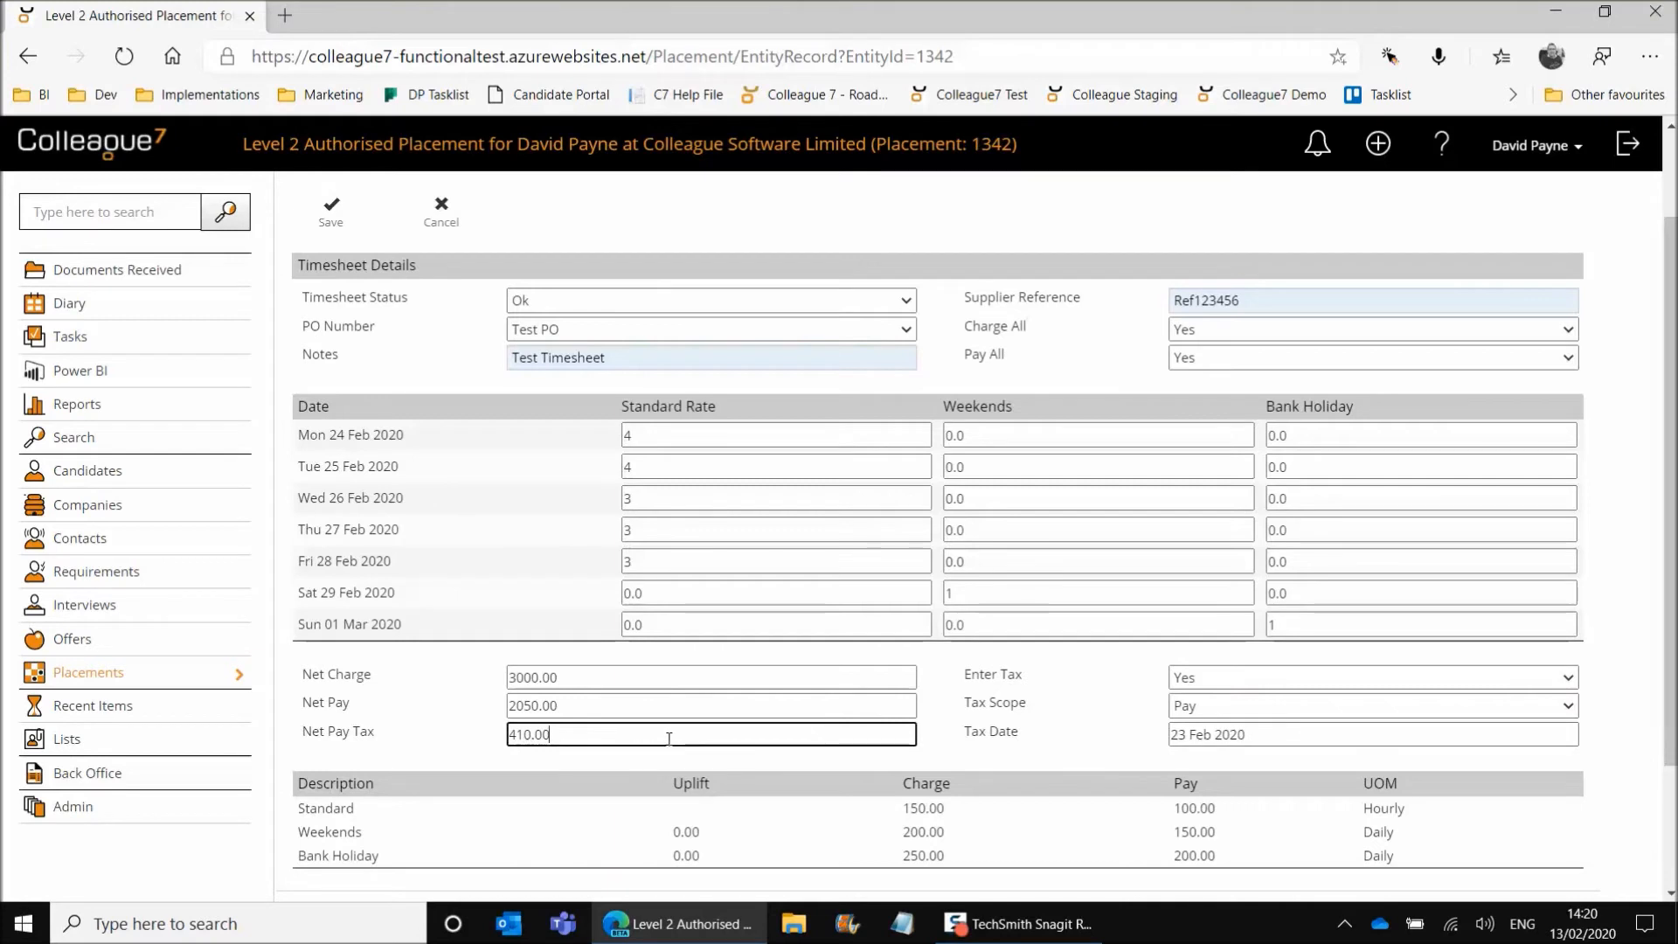
{"action": "left_click", "coordinate": [968, 732]}
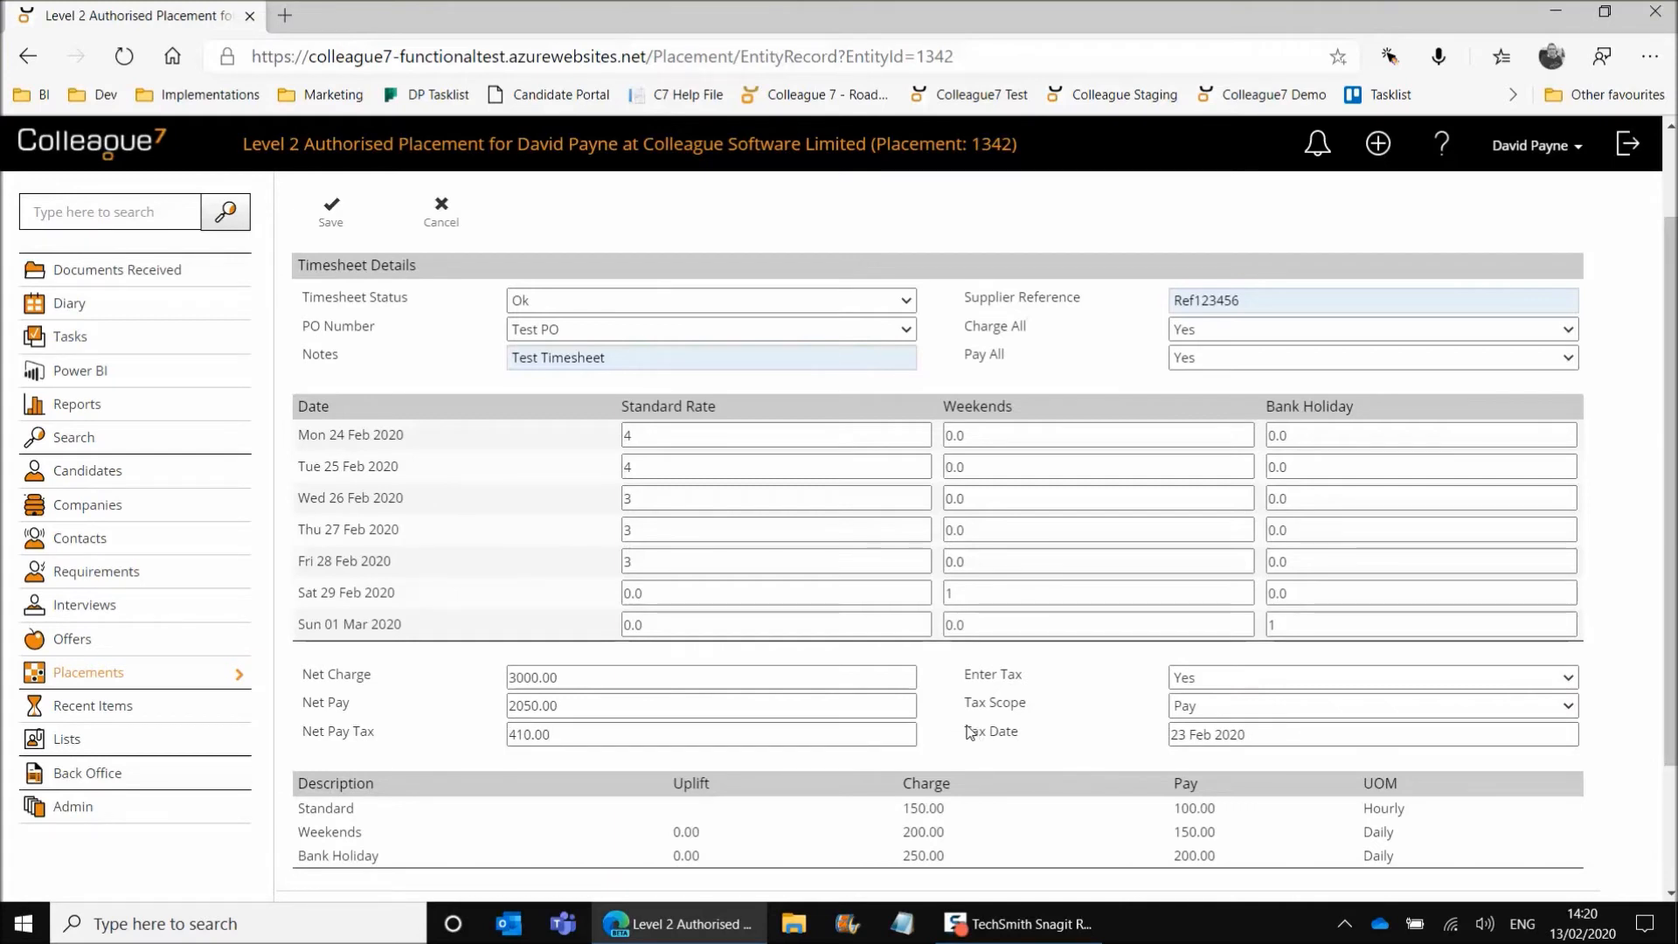
Step: Select Pay as the timesheet's Tax Scope and set the Tax Date to 01 Mar 2020
{"action": "left_click", "coordinate": [1202, 712]}
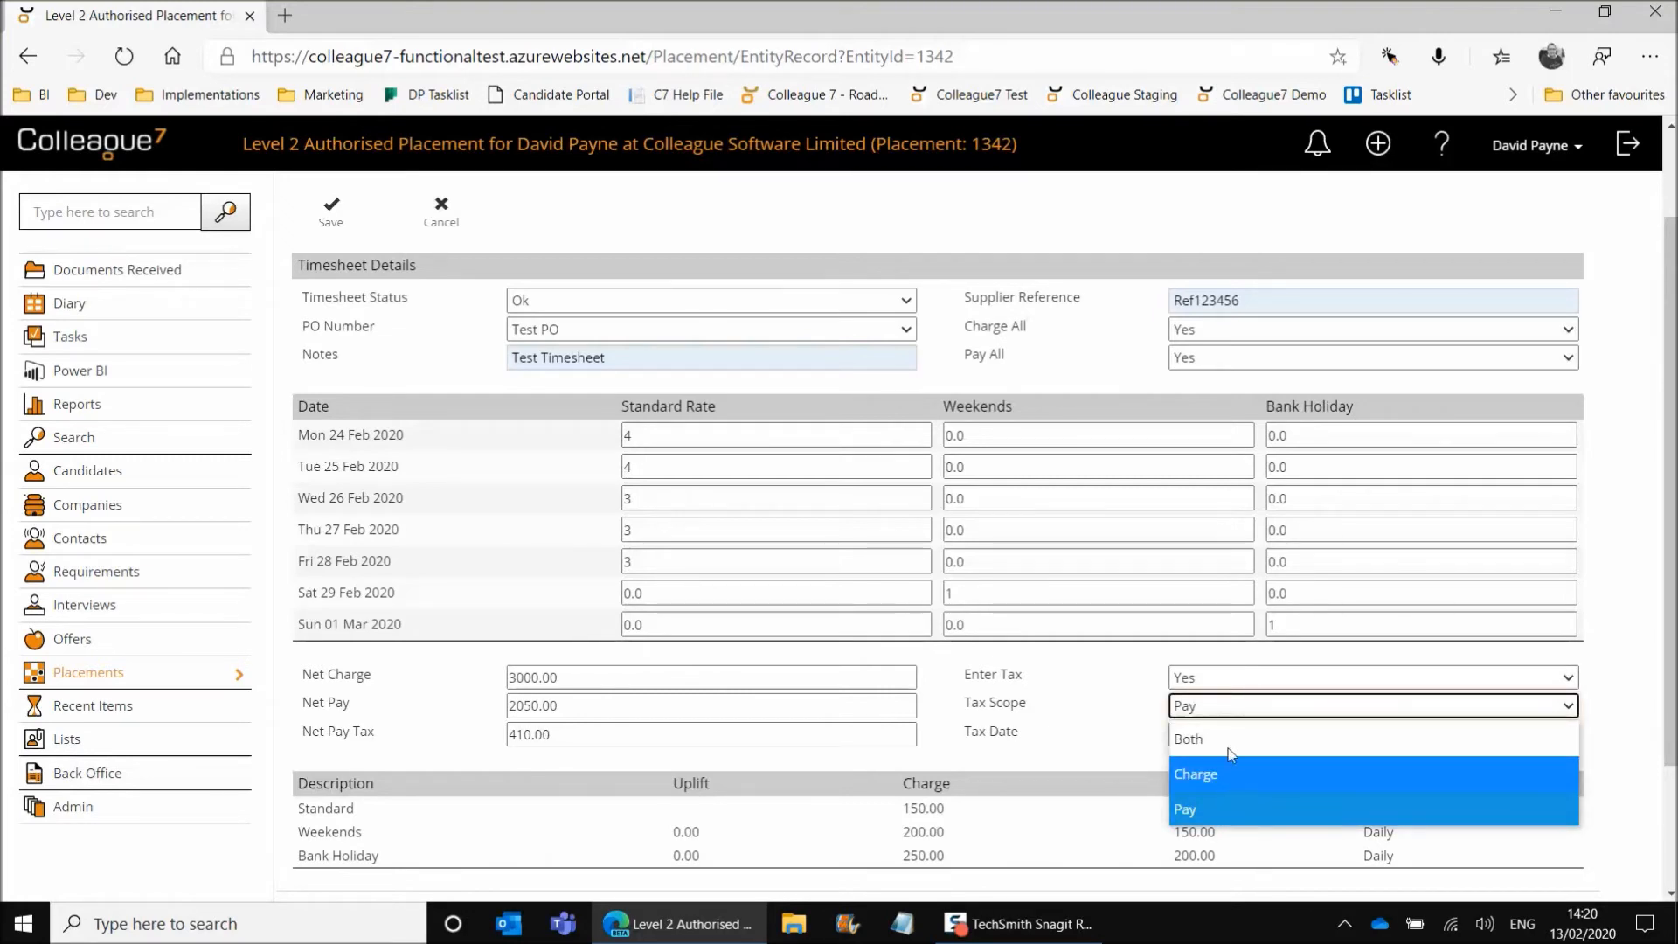
{"action": "left_click", "coordinate": [1196, 805]}
{"action": "left_click", "coordinate": [1142, 735]}
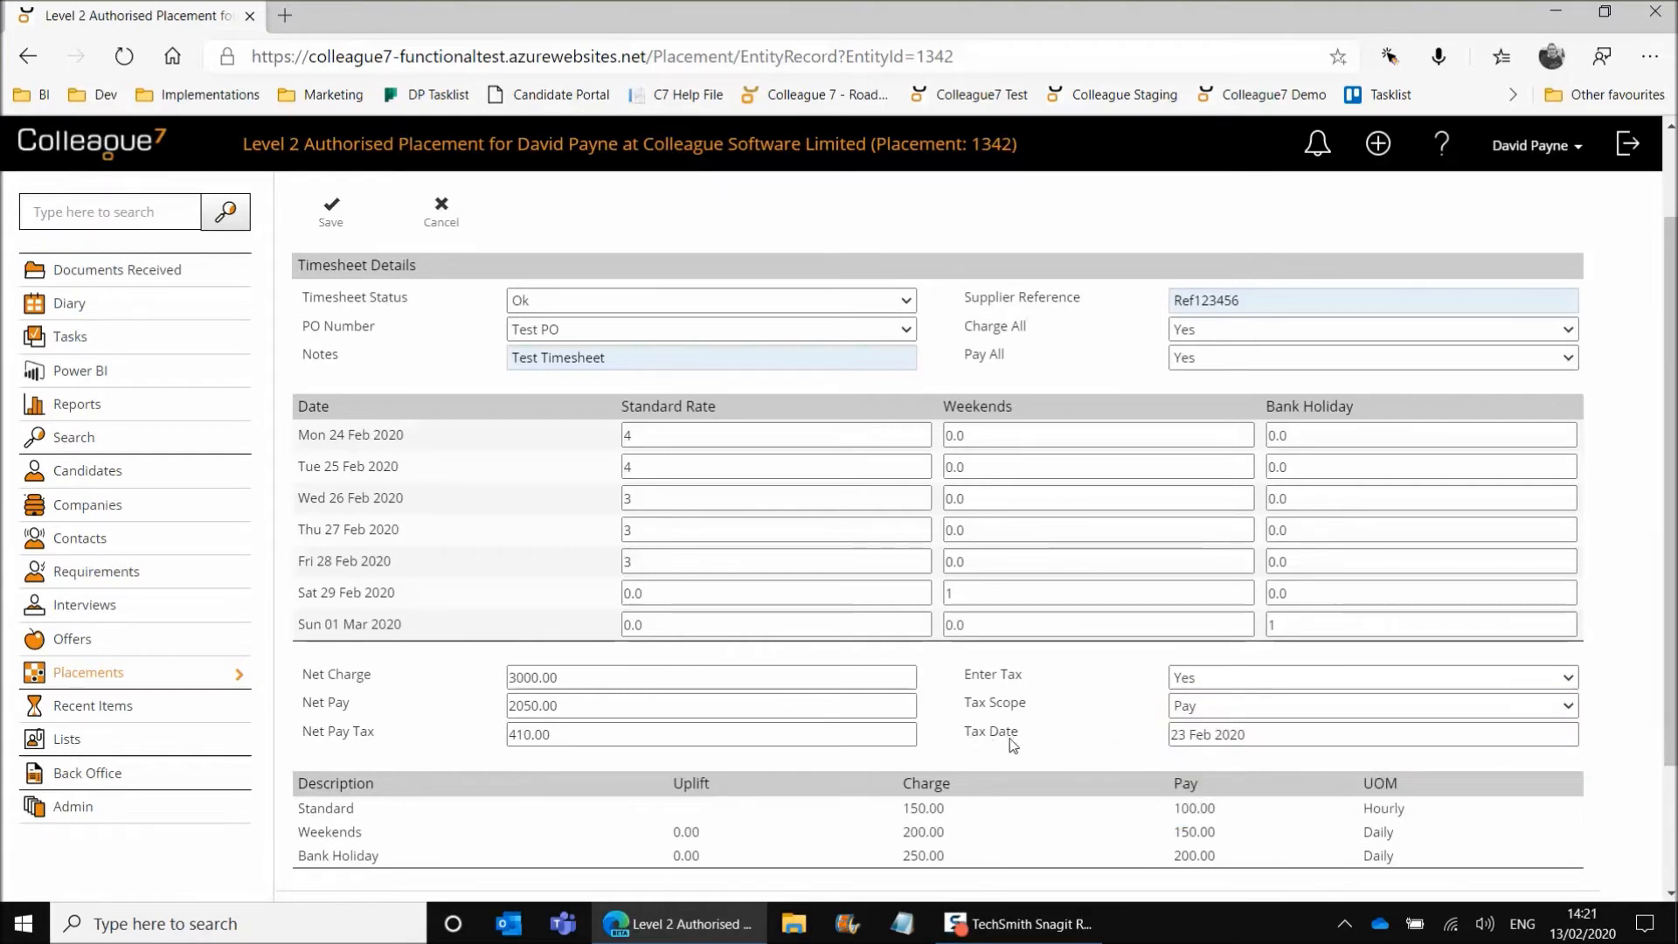
{"action": "left_click", "coordinate": [1264, 735]}
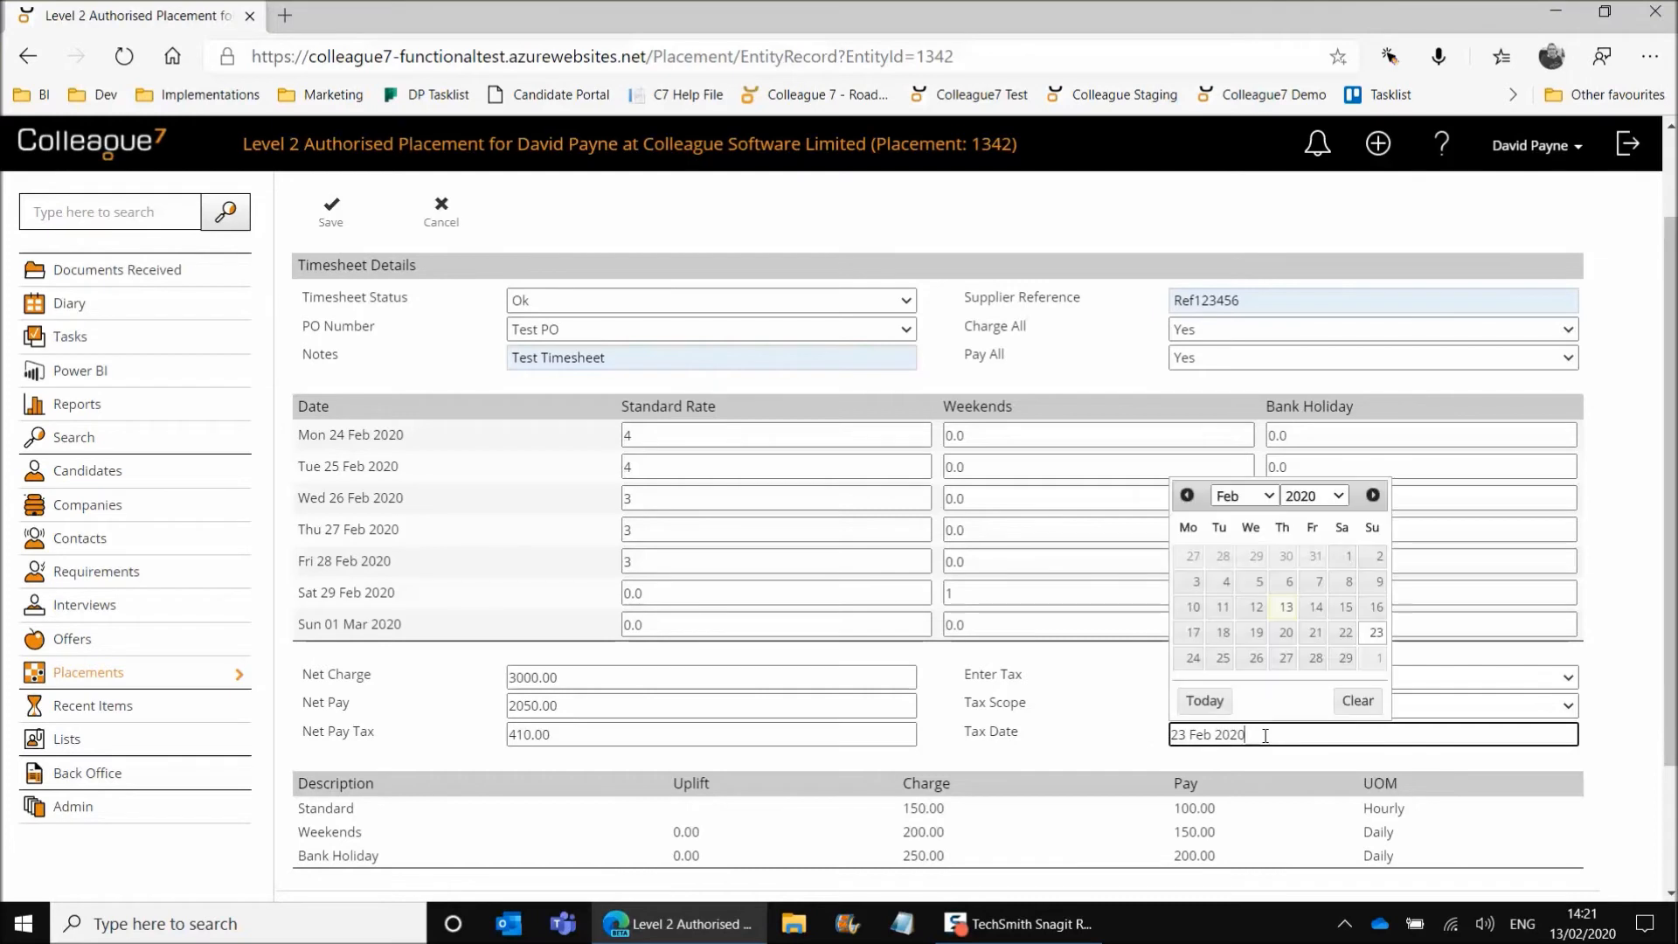
{"action": "left_click", "coordinate": [1377, 658]}
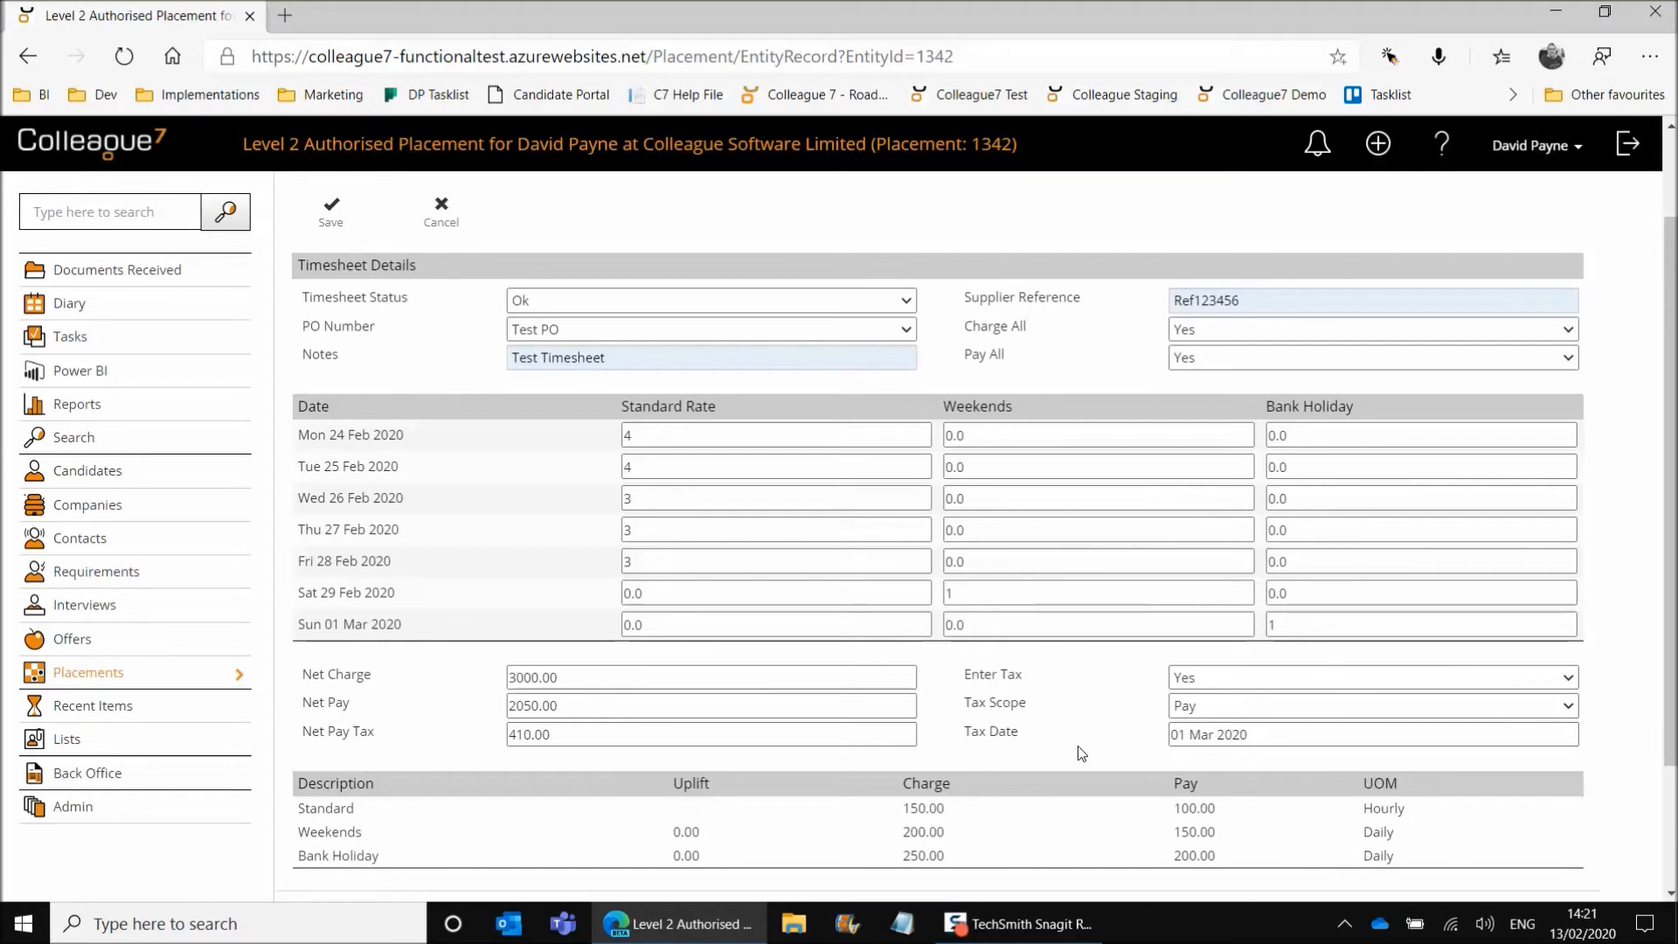
Step: Review the completed timesheet from its details to the rate summary and save it
{"action": "scroll", "coordinate": [1078, 737], "scroll_direction": "up", "scroll_amount": 2}
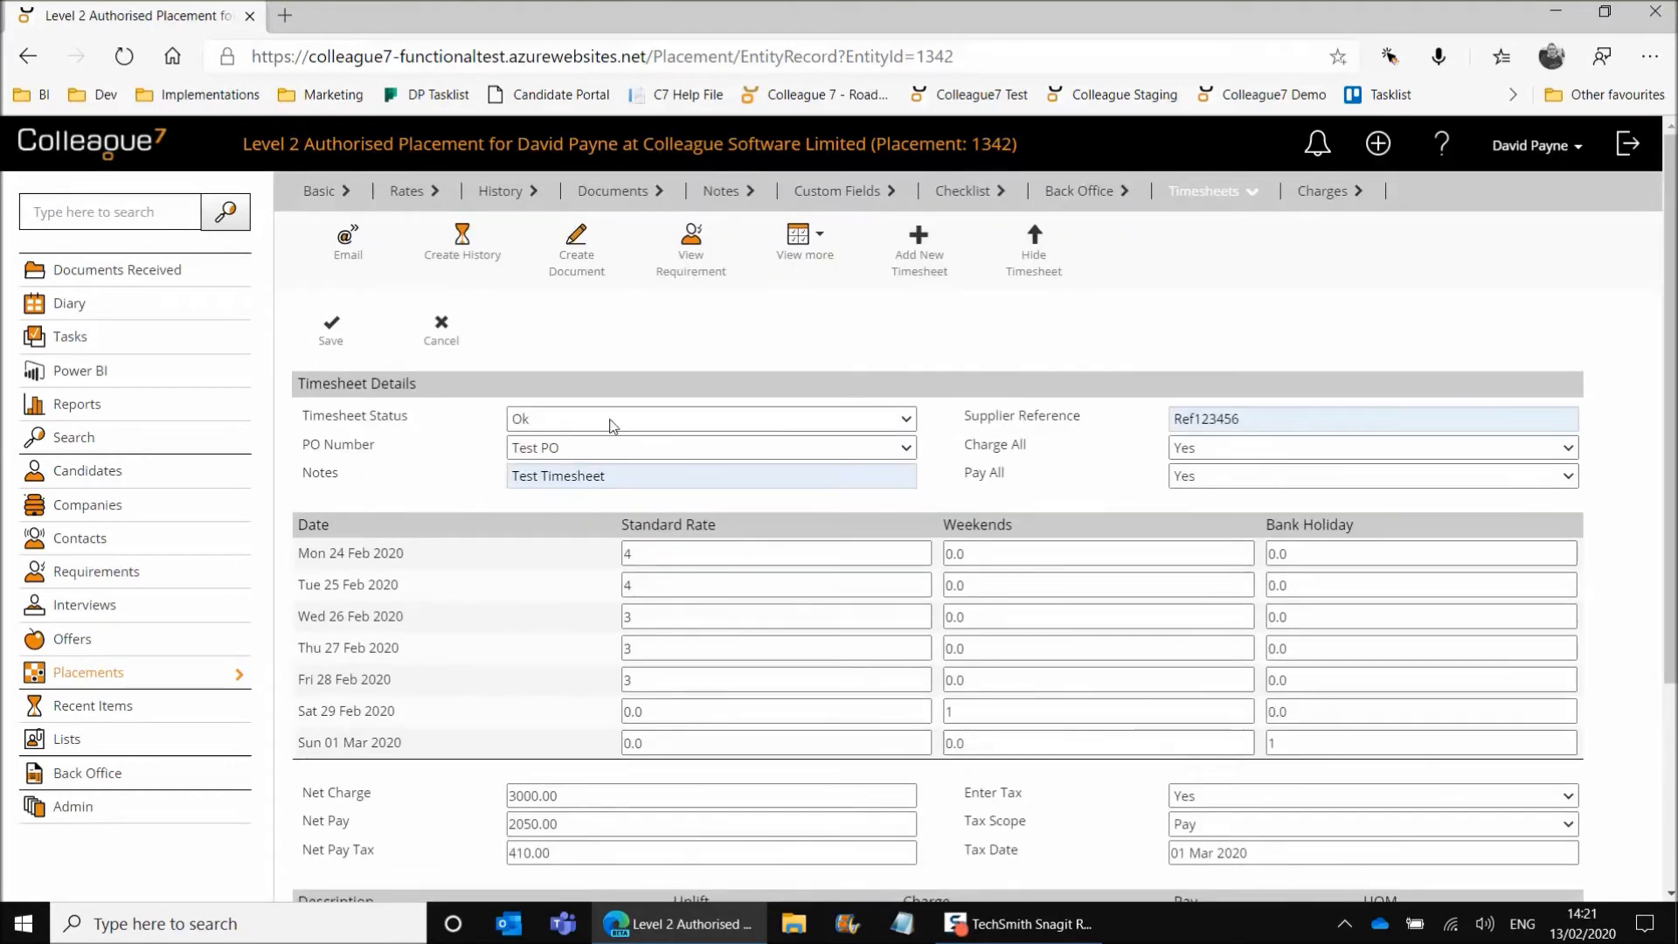
{"action": "scroll", "coordinate": [1036, 800], "scroll_direction": "down", "scroll_amount": 2}
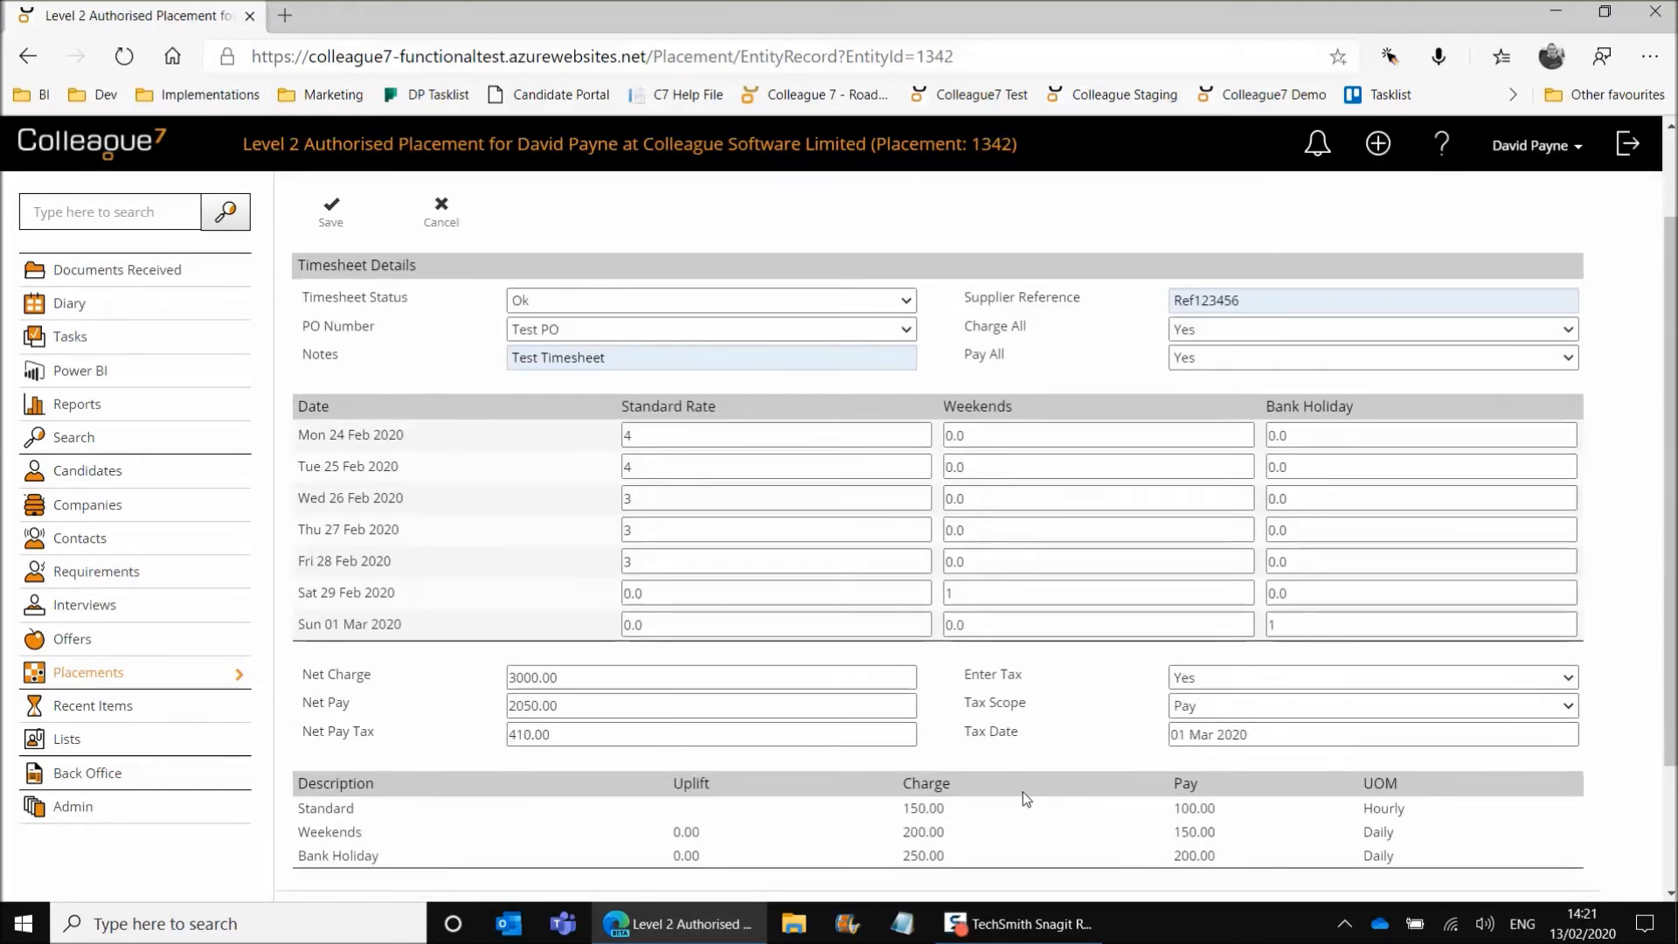
{"action": "scroll", "coordinate": [1023, 792], "scroll_direction": "down", "scroll_amount": 3}
{"action": "scroll", "coordinate": [1020, 792], "scroll_direction": "up", "scroll_amount": 5}
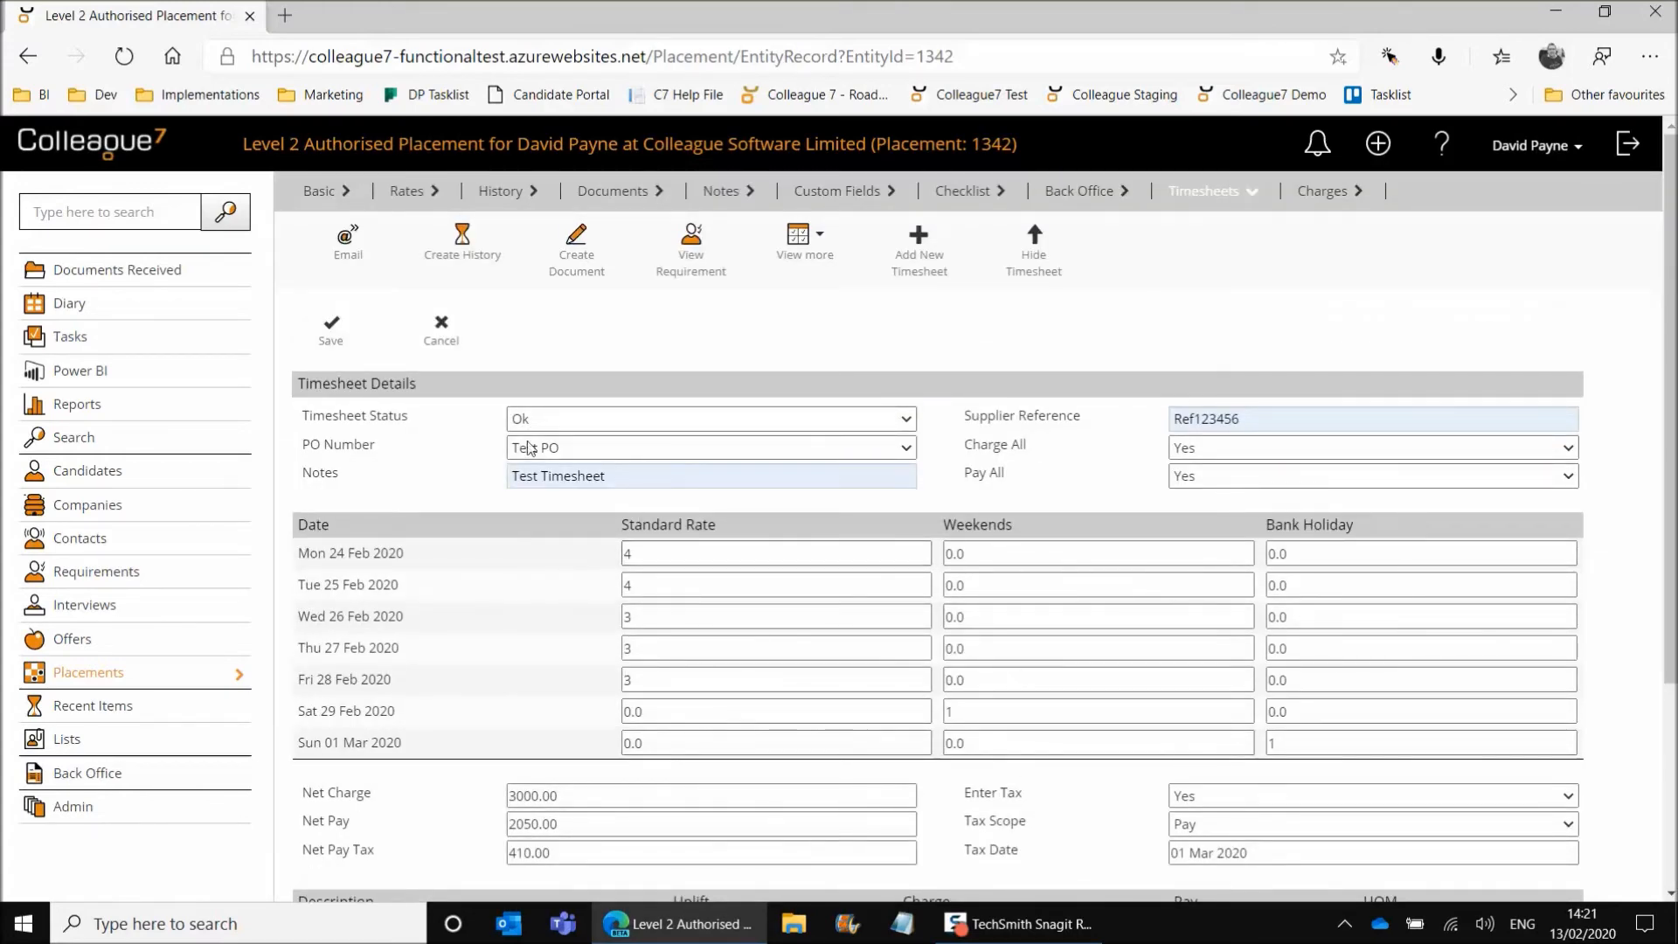
{"action": "left_click", "coordinate": [330, 341]}
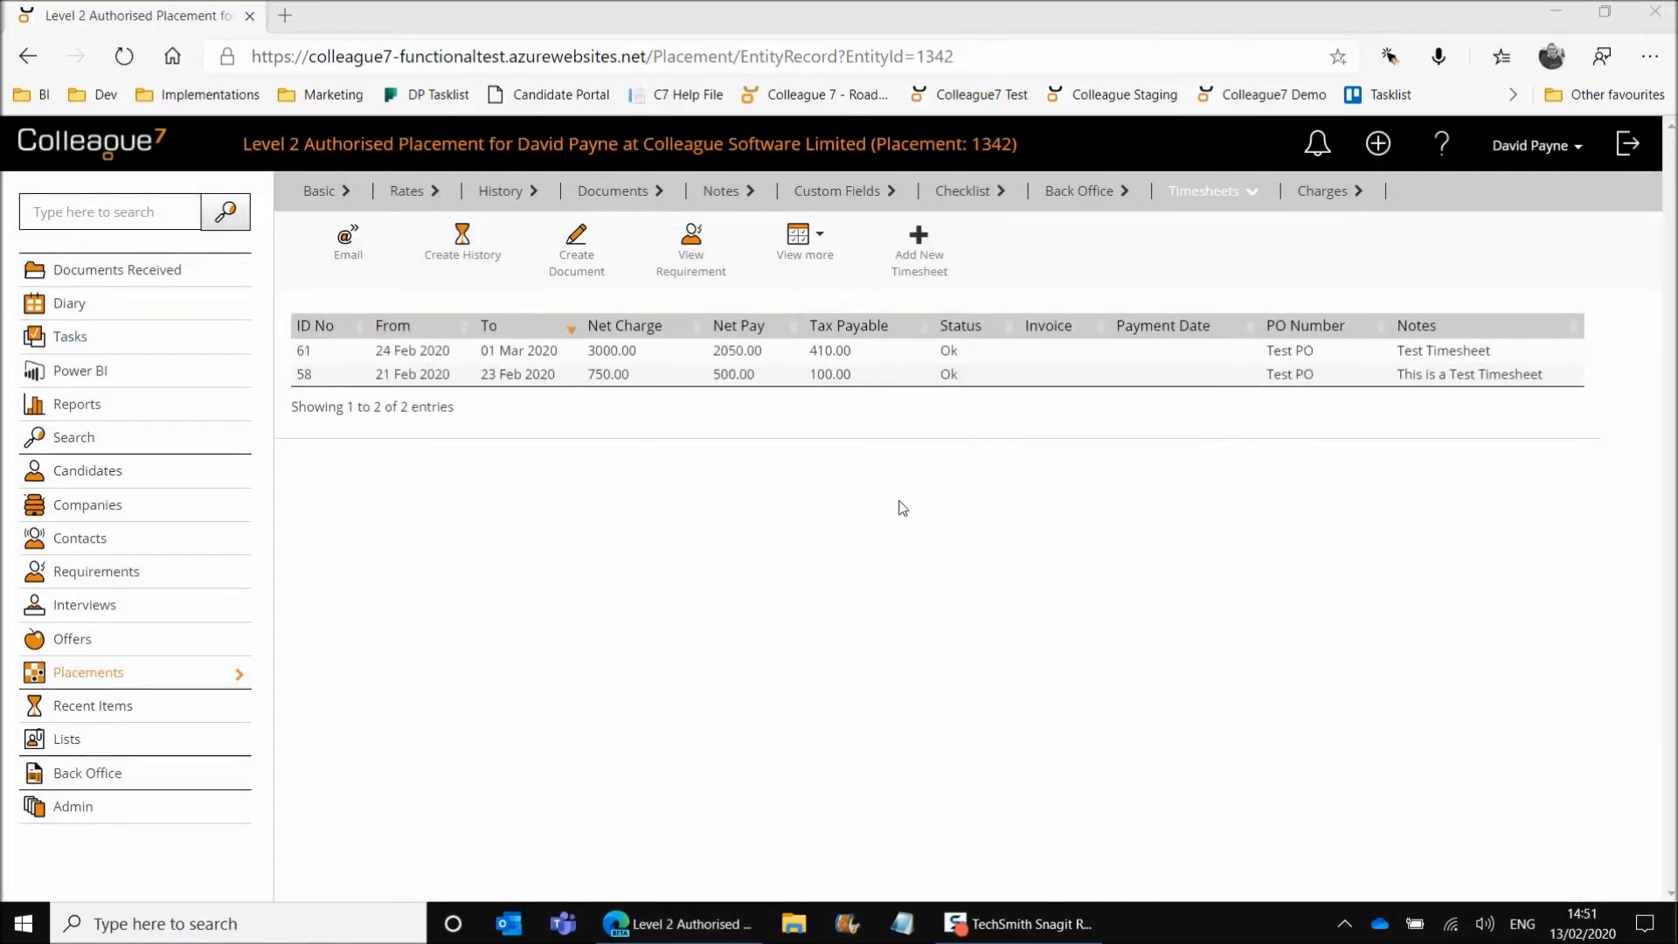
Step: Open the saved 24 Feb to 01 Mar 2020 timesheet and look at its documents and charges
{"action": "left_click", "coordinate": [870, 356]}
{"action": "left_click", "coordinate": [868, 356]}
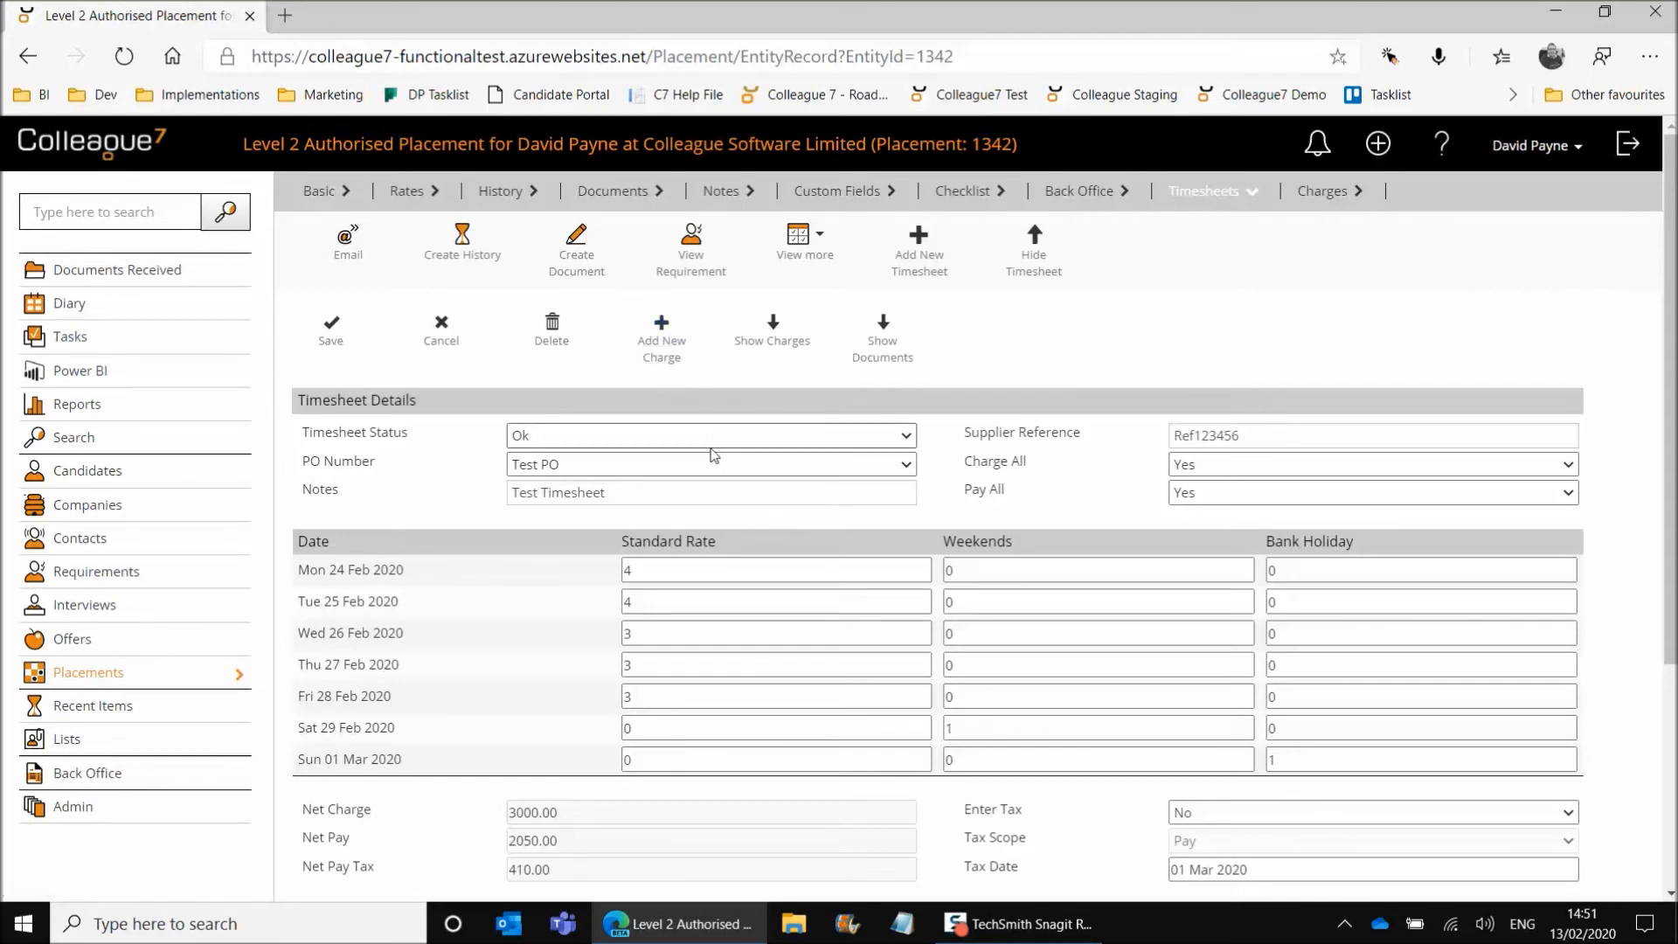
{"action": "left_click", "coordinate": [883, 356]}
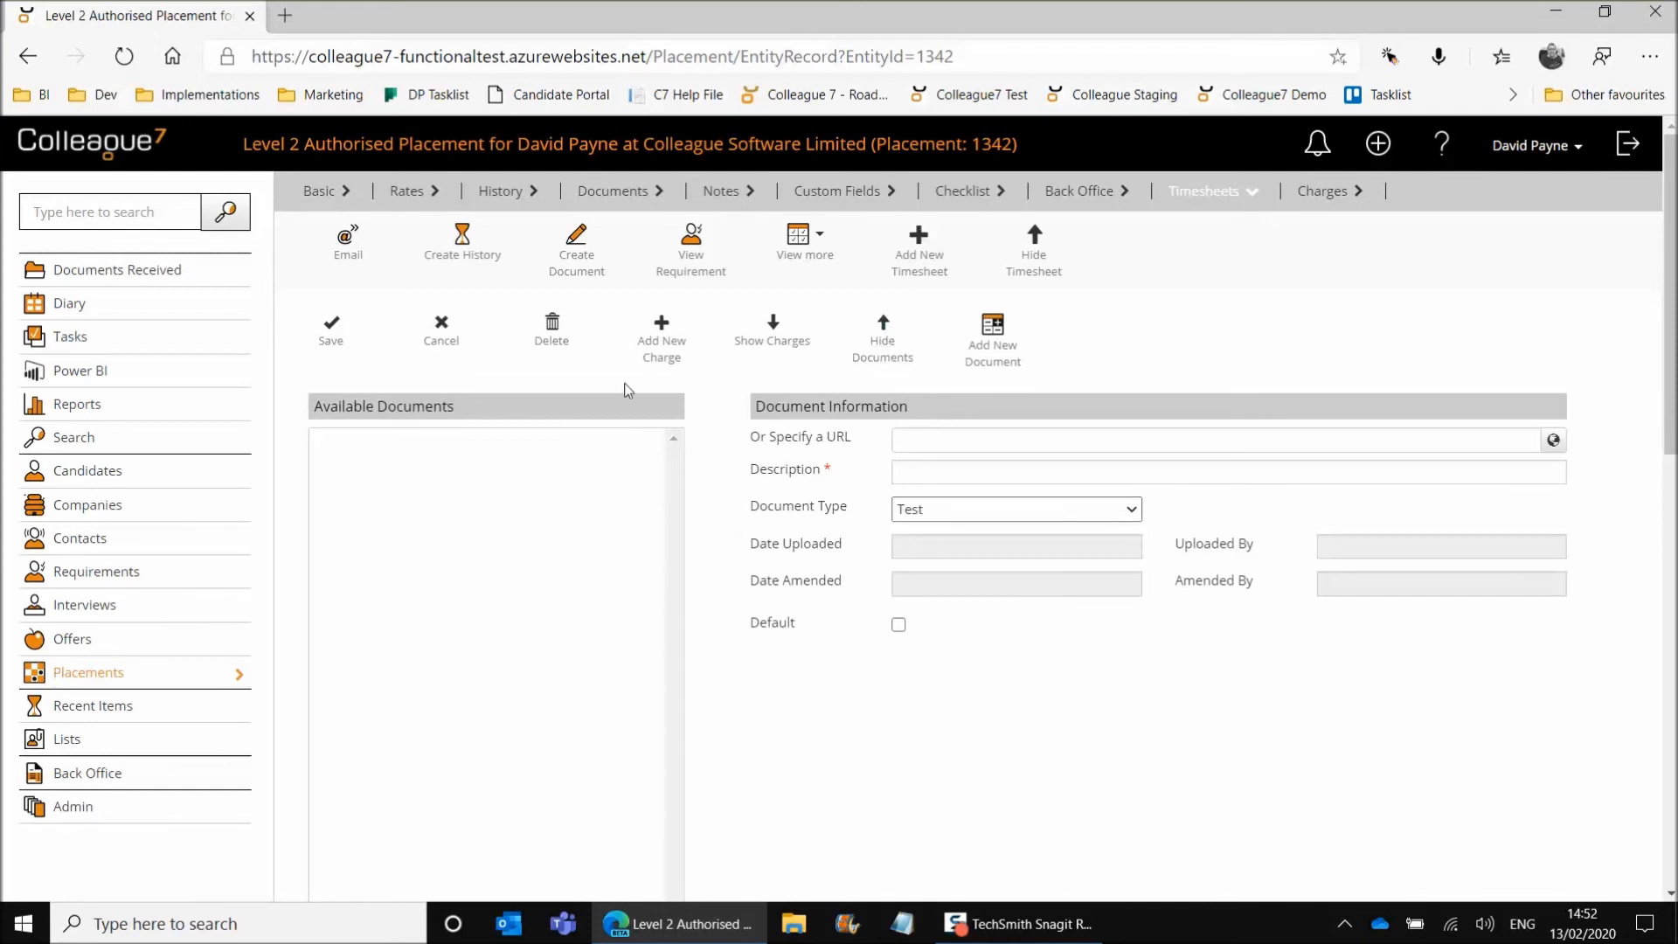
{"action": "left_click", "coordinate": [886, 351]}
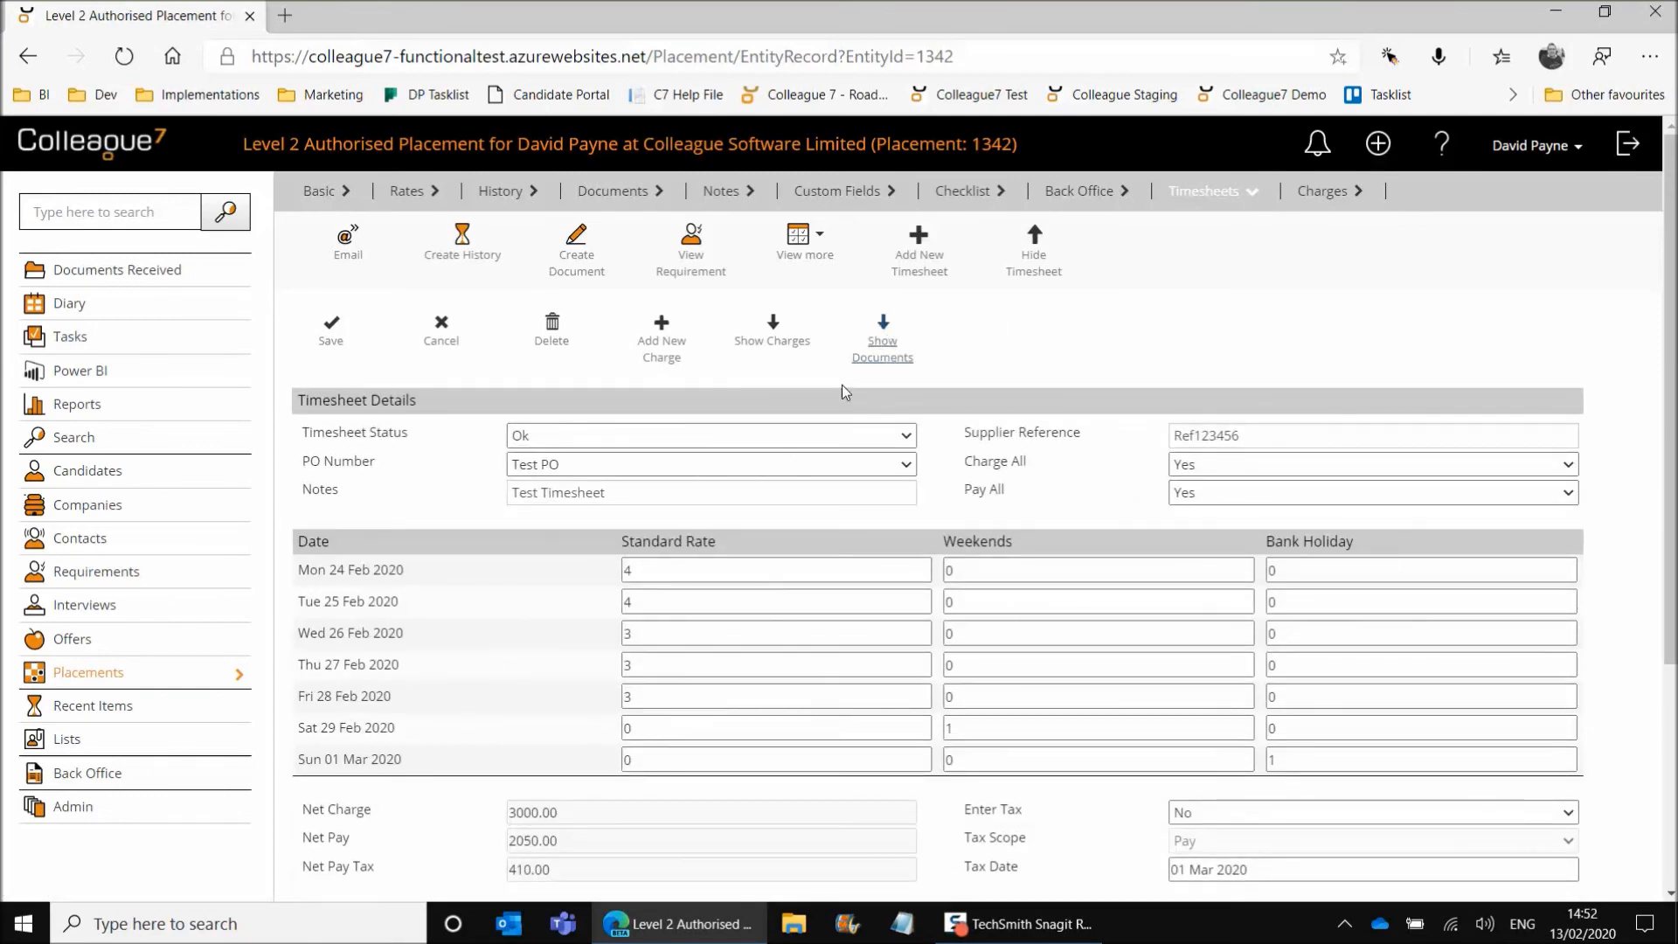
{"action": "left_click", "coordinate": [743, 341]}
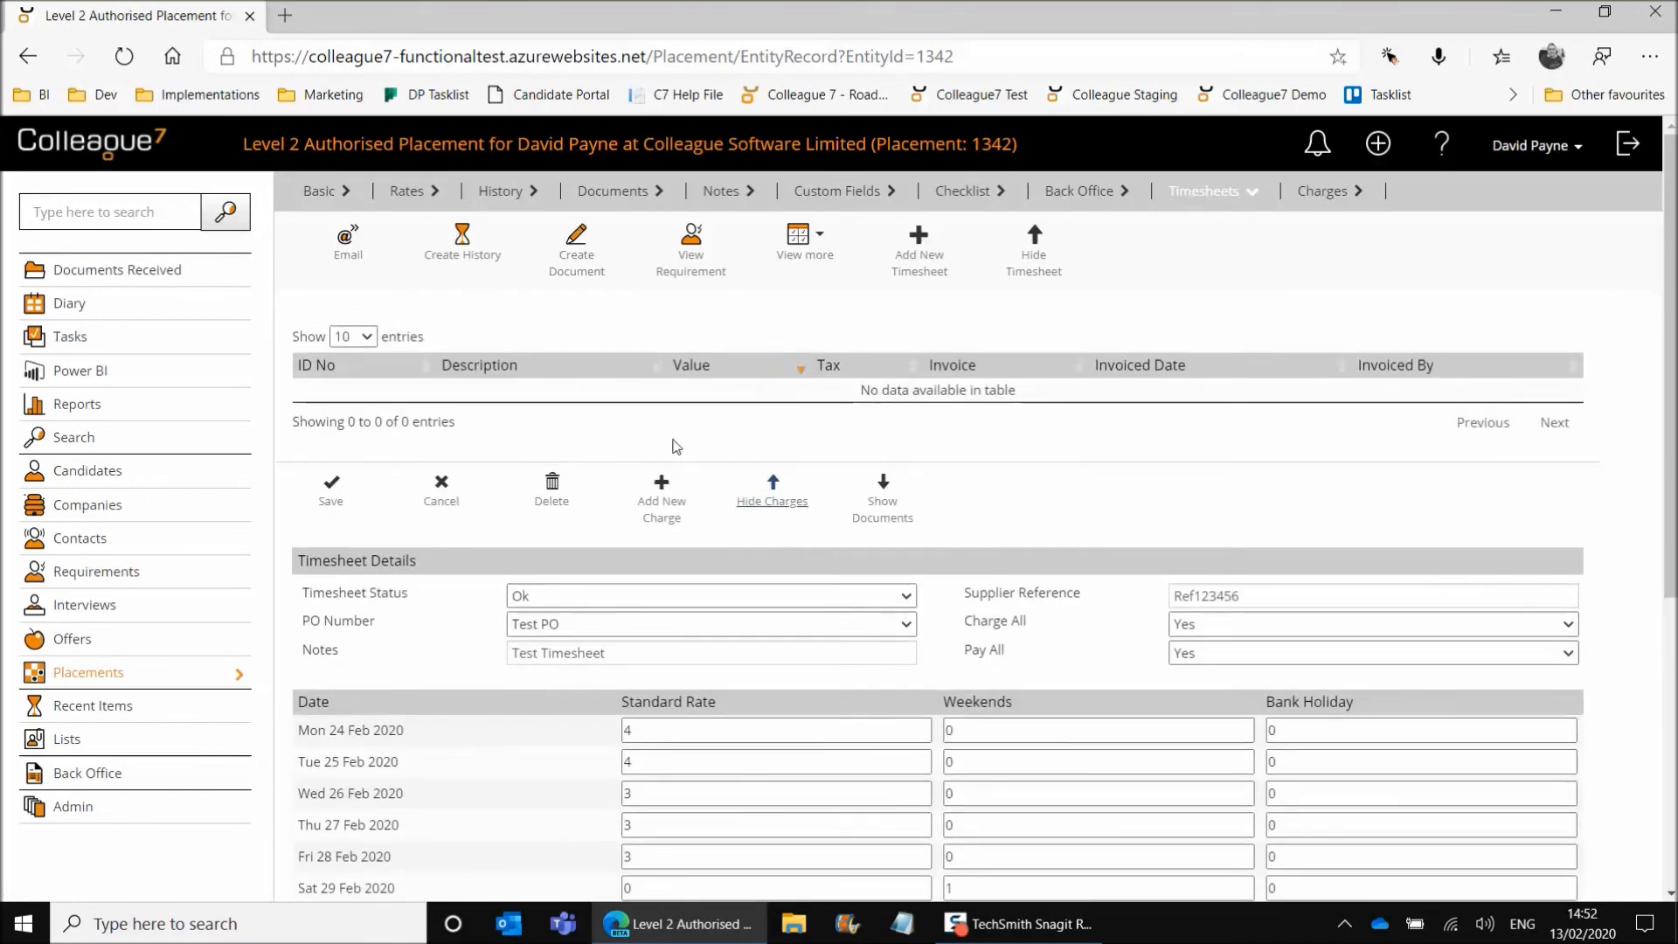
Step: Add a new charge to the timesheet described as Petrol, with Chargeable and Payable both set to Yes
{"action": "left_click", "coordinate": [662, 489]}
{"action": "left_click", "coordinate": [638, 434]}
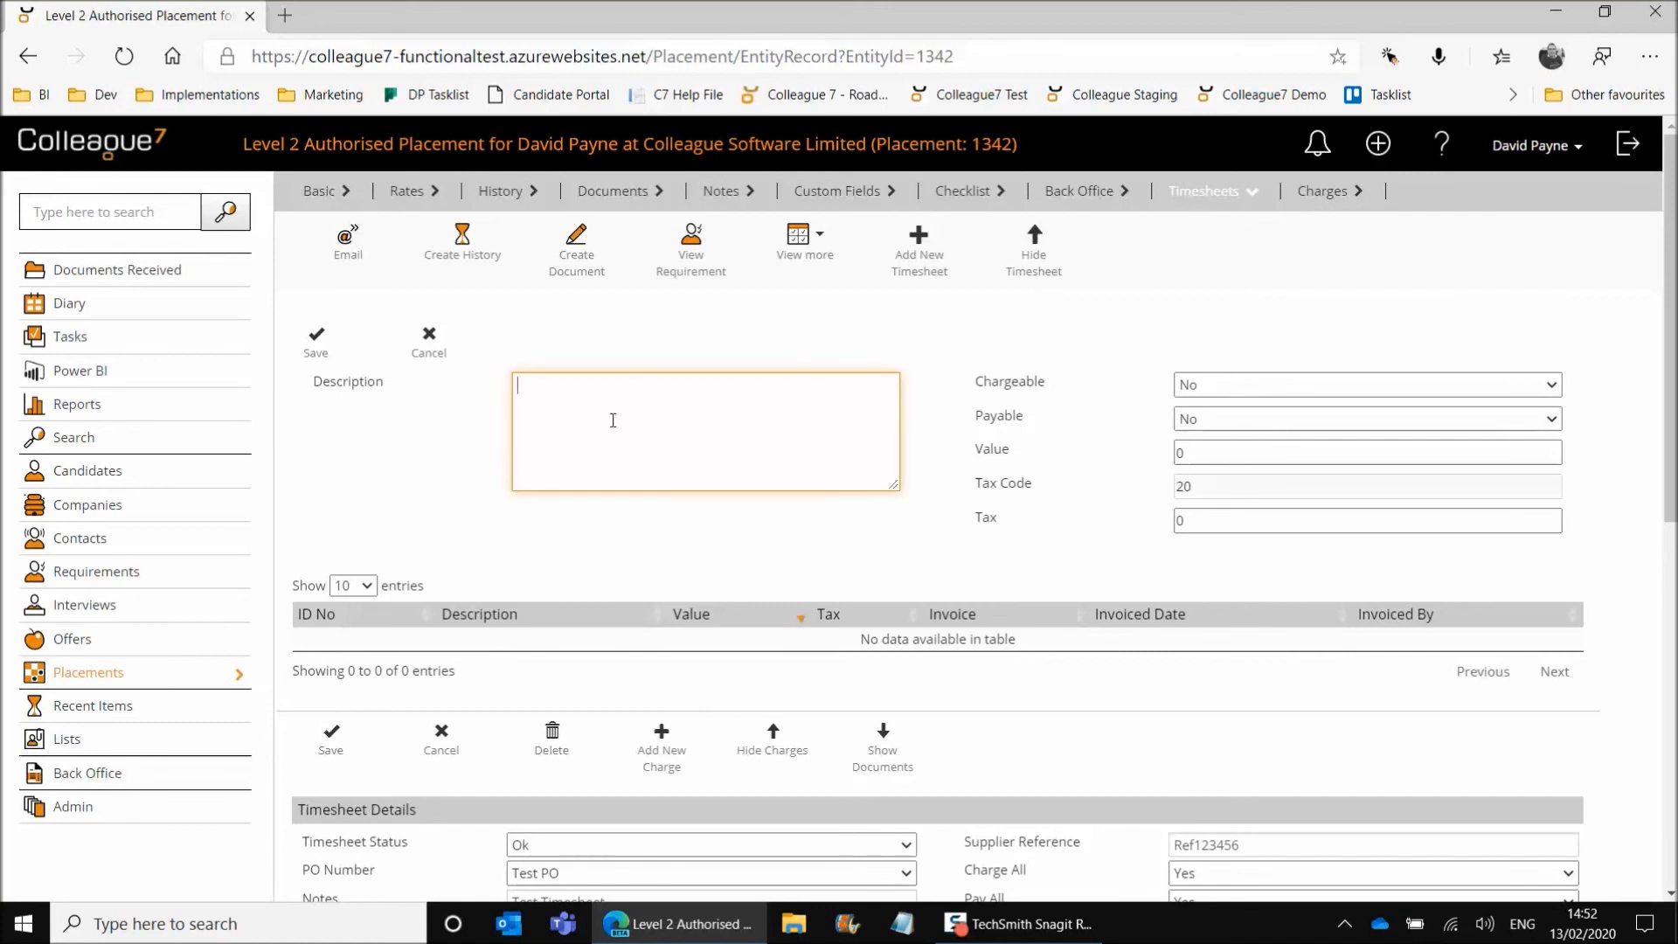
{"action": "type", "text": "Petrol"}
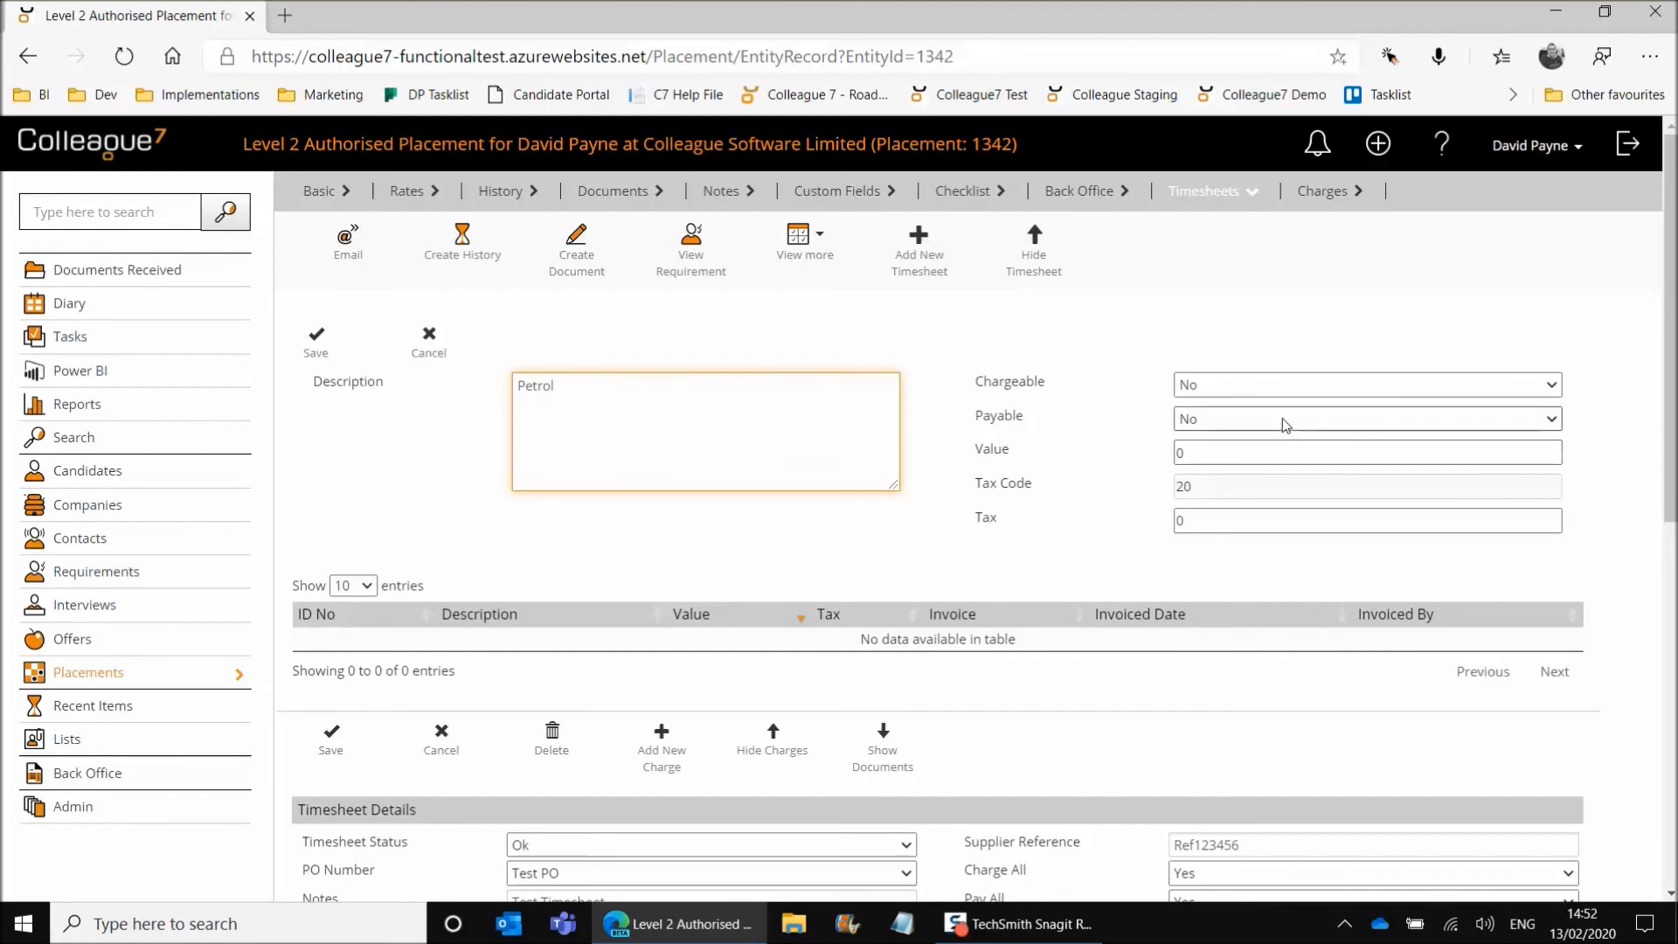
{"action": "left_click", "coordinate": [1228, 389]}
{"action": "left_click", "coordinate": [1206, 456]}
{"action": "left_click", "coordinate": [1206, 419]}
{"action": "left_click", "coordinate": [1193, 486]}
Step: Set the Petrol charge's value to 55 and save the charge
{"action": "left_click", "coordinate": [1201, 453]}
{"action": "type", "text": "55"}
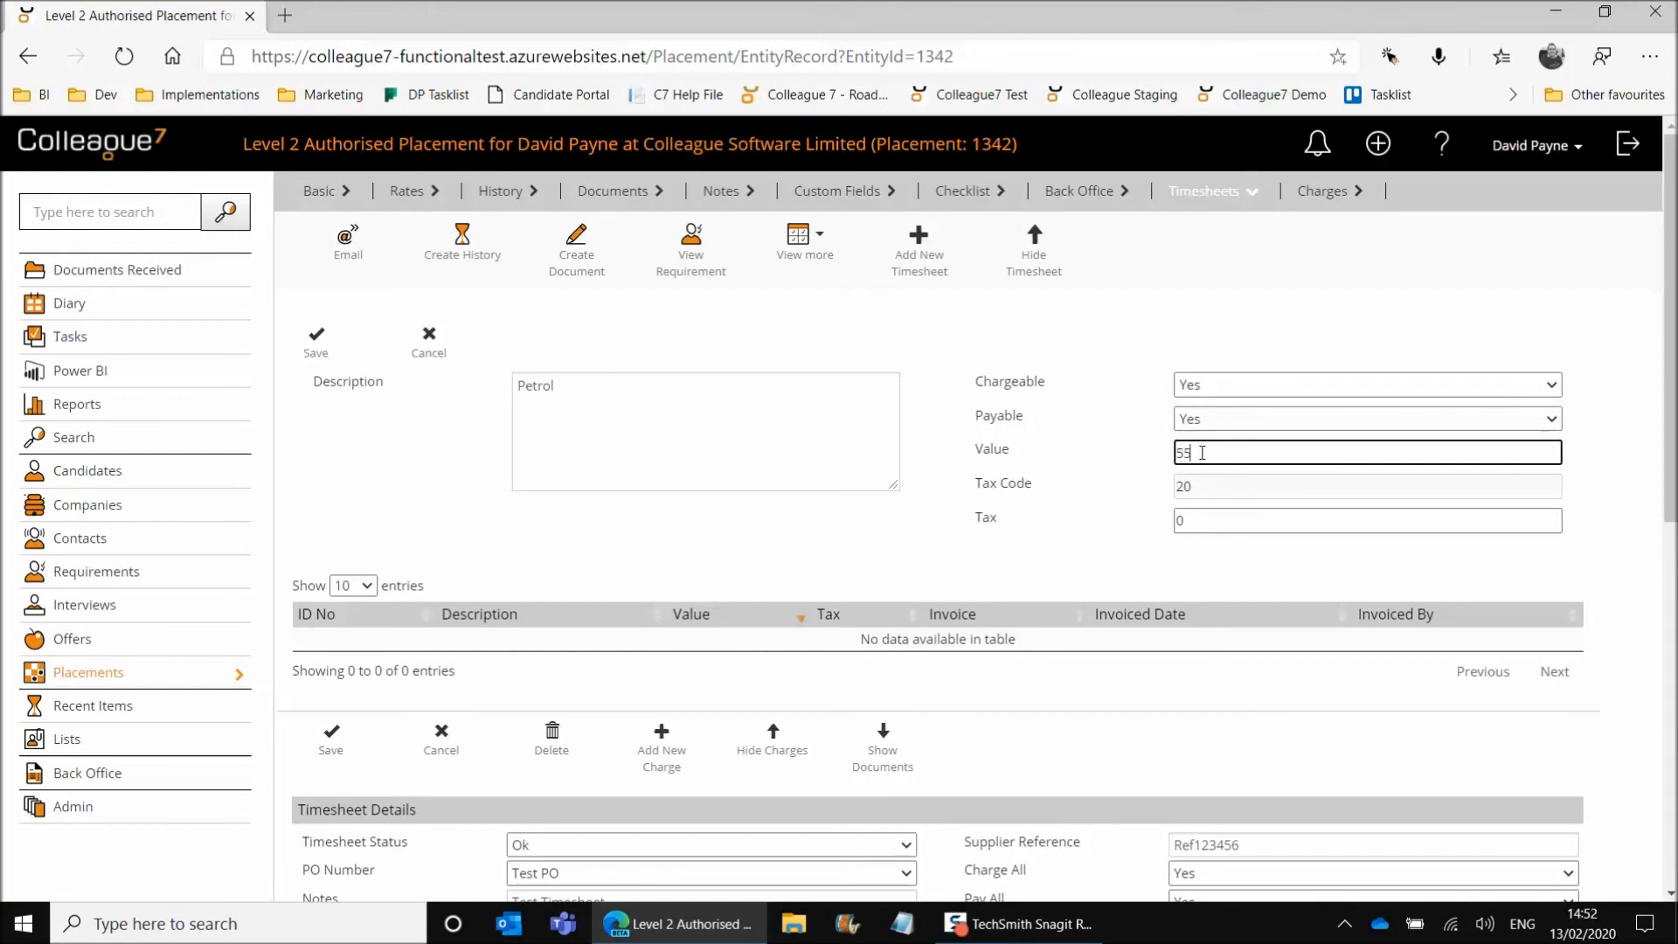
{"action": "key", "text": "Tab"}
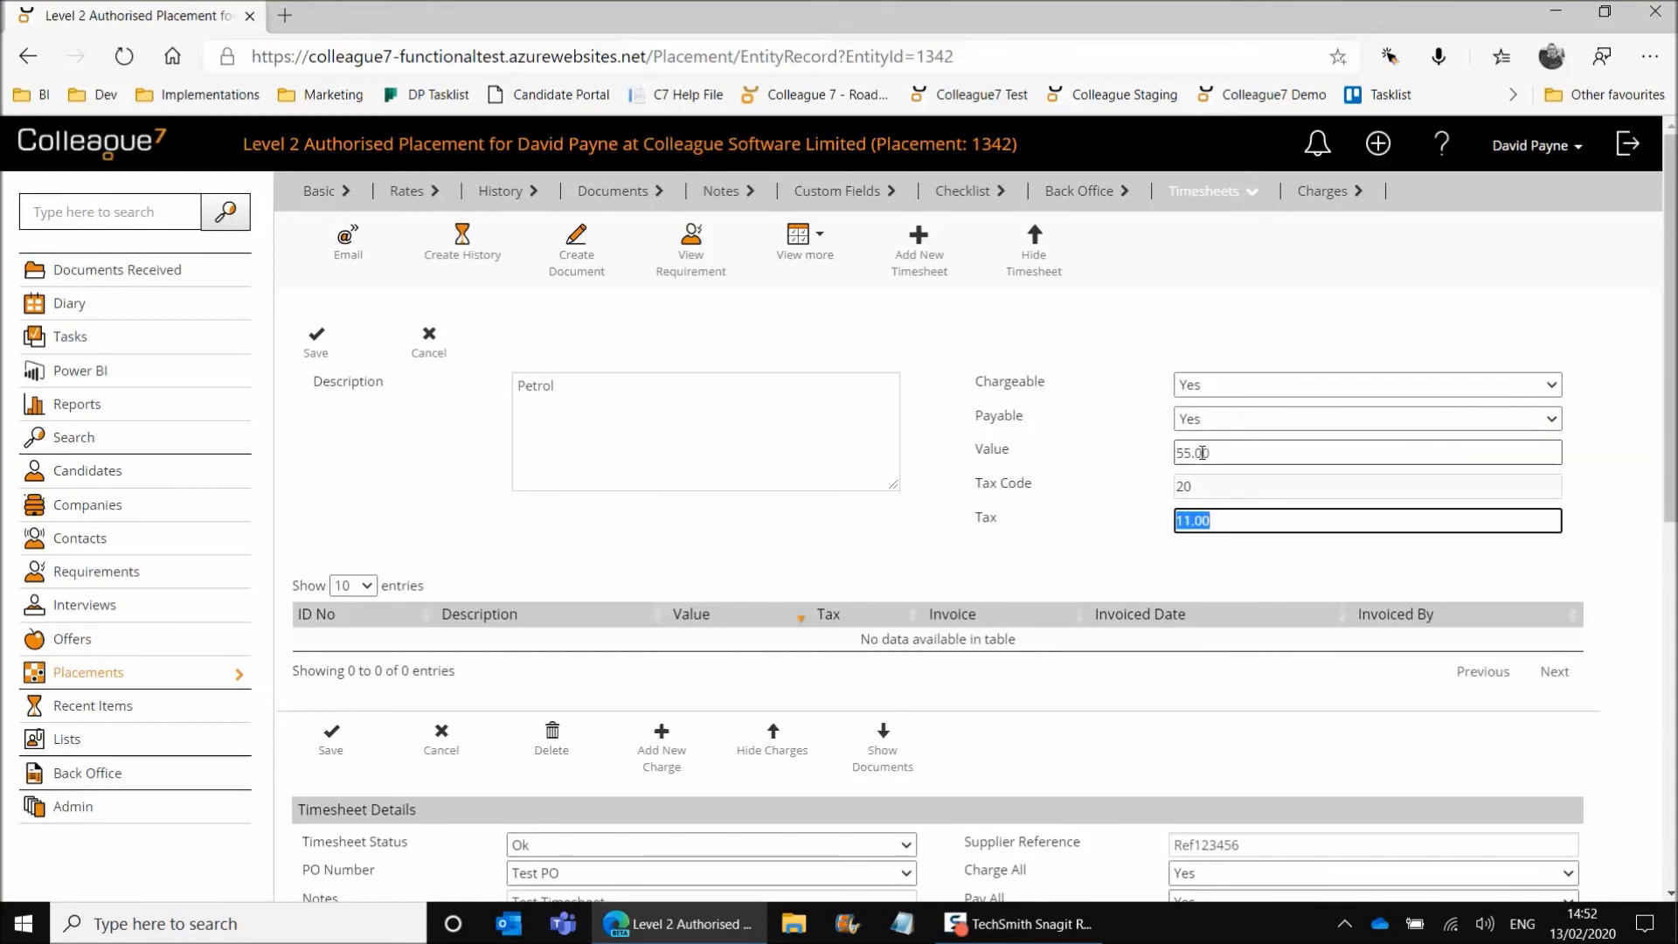
{"action": "left_click", "coordinate": [1155, 494]}
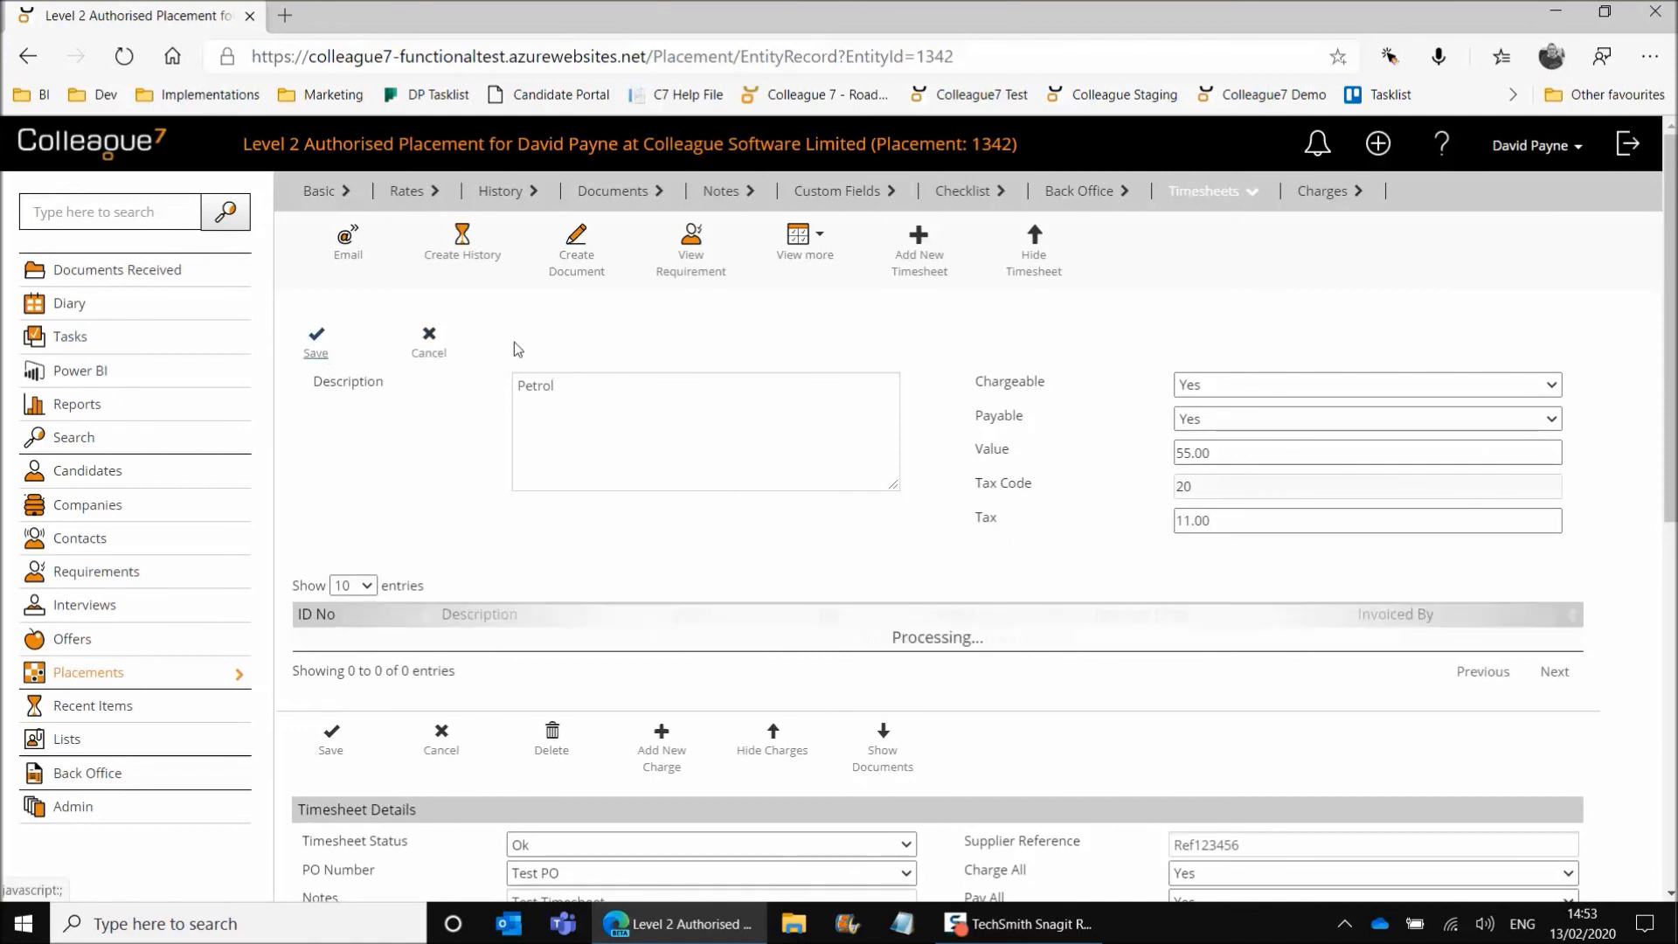
{"action": "left_click", "coordinate": [358, 350]}
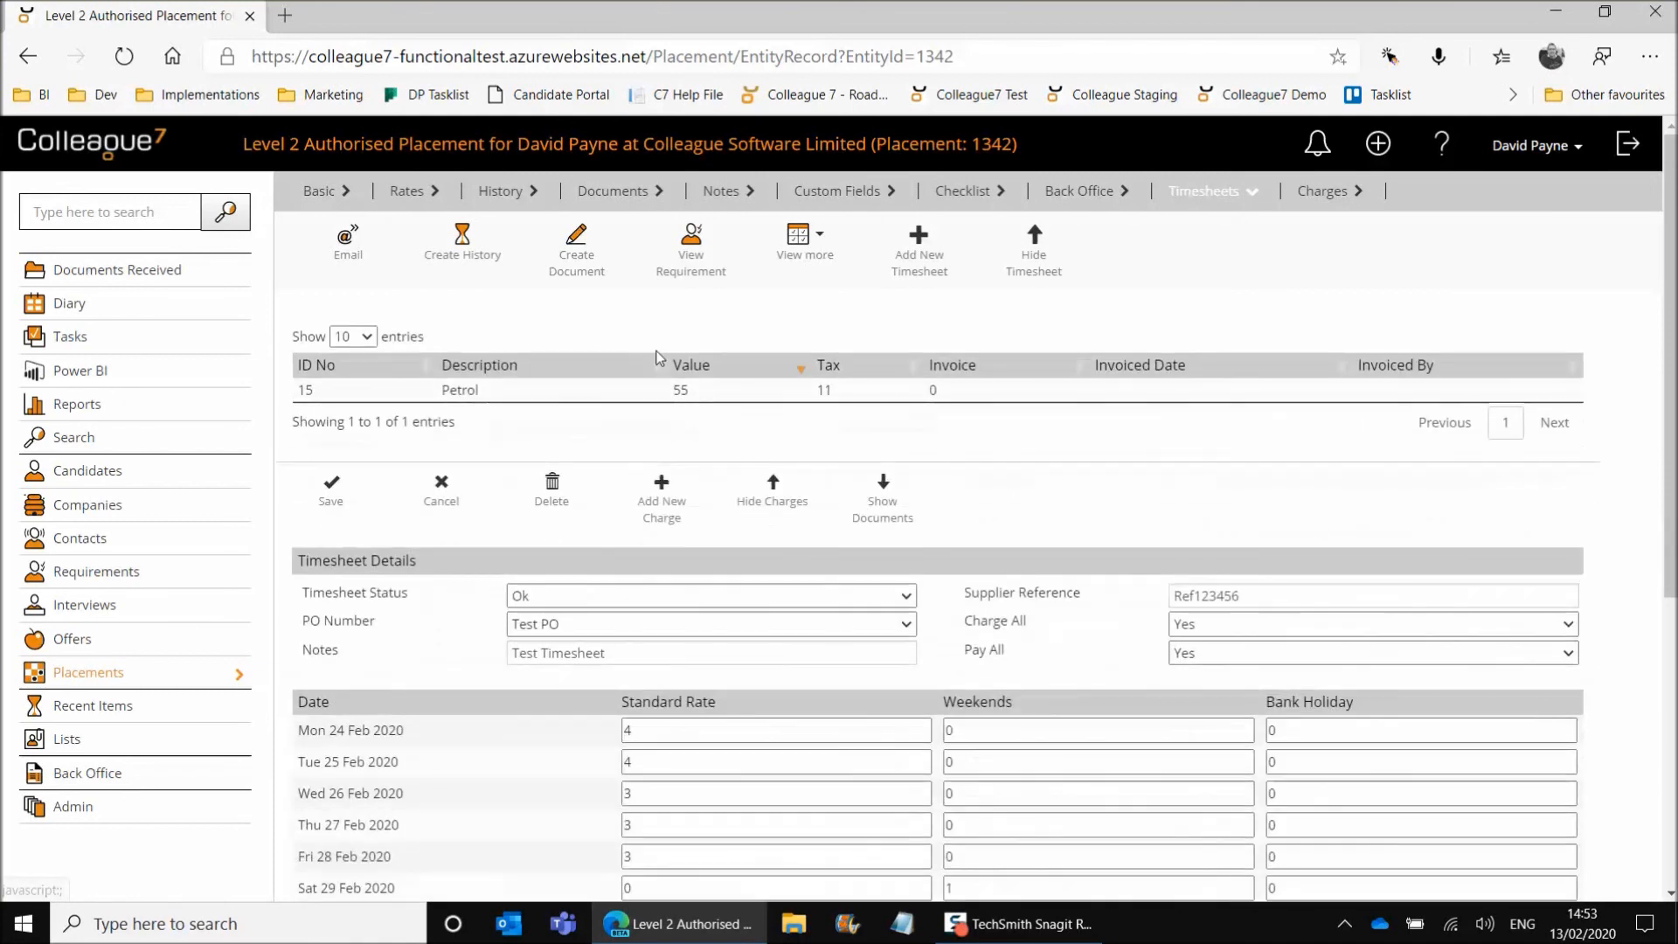
Step: Hide the charges list, check the timesheet's details and save the timesheet
{"action": "left_click", "coordinate": [771, 507]}
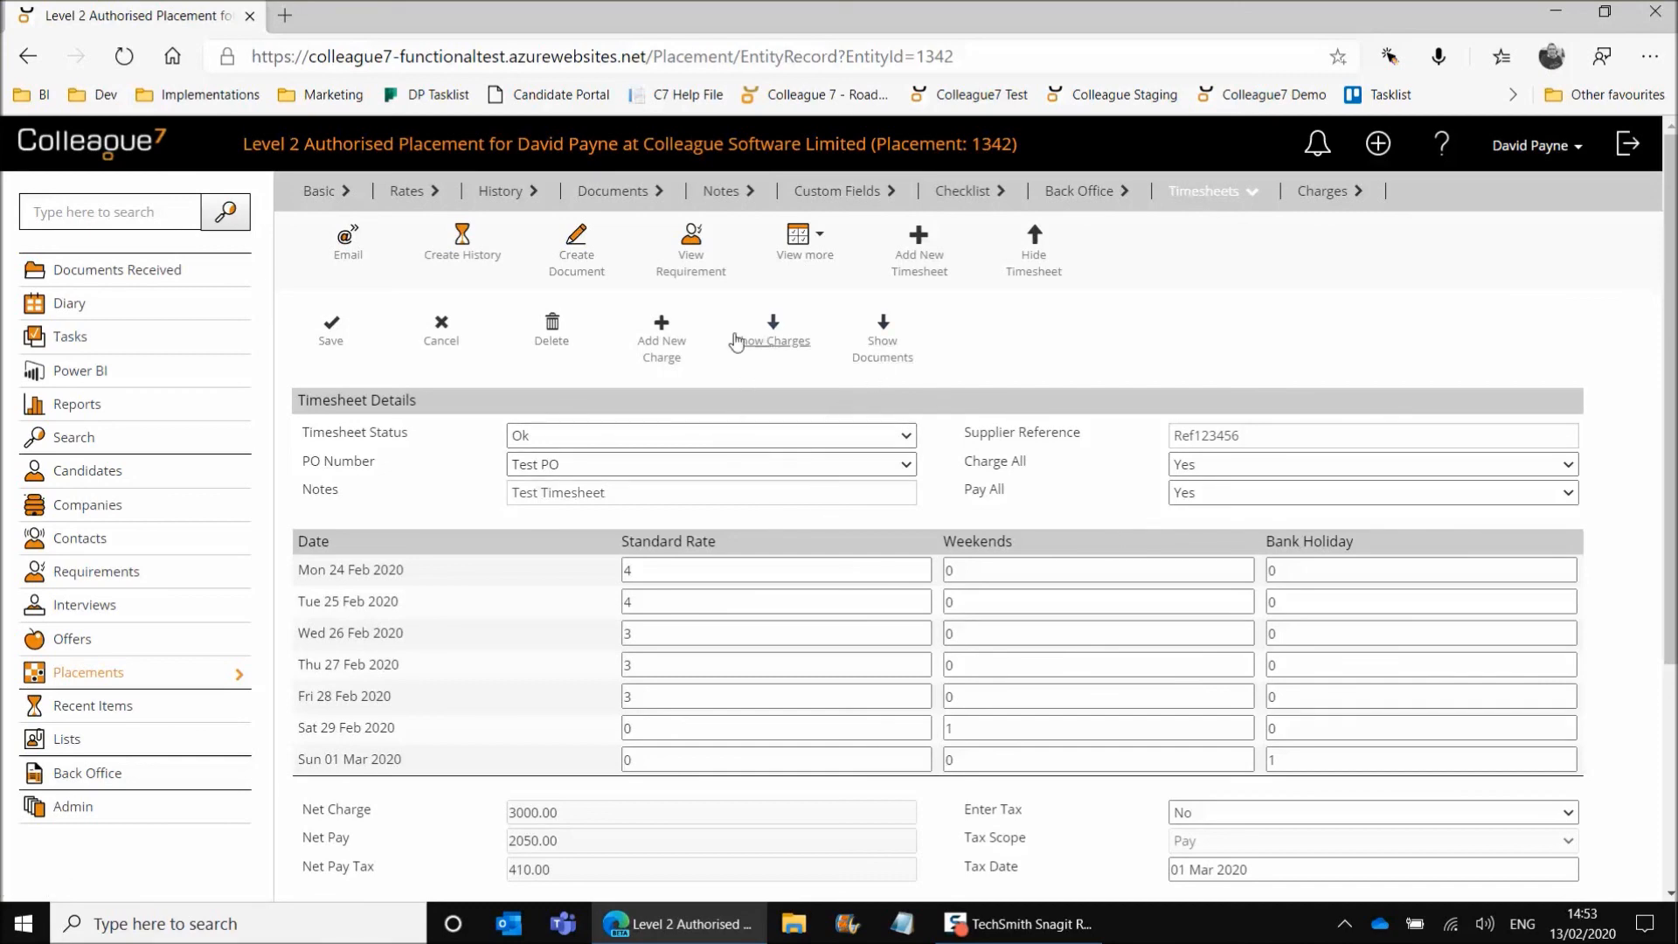
{"action": "scroll", "coordinate": [740, 476], "scroll_direction": "down", "scroll_amount": 1}
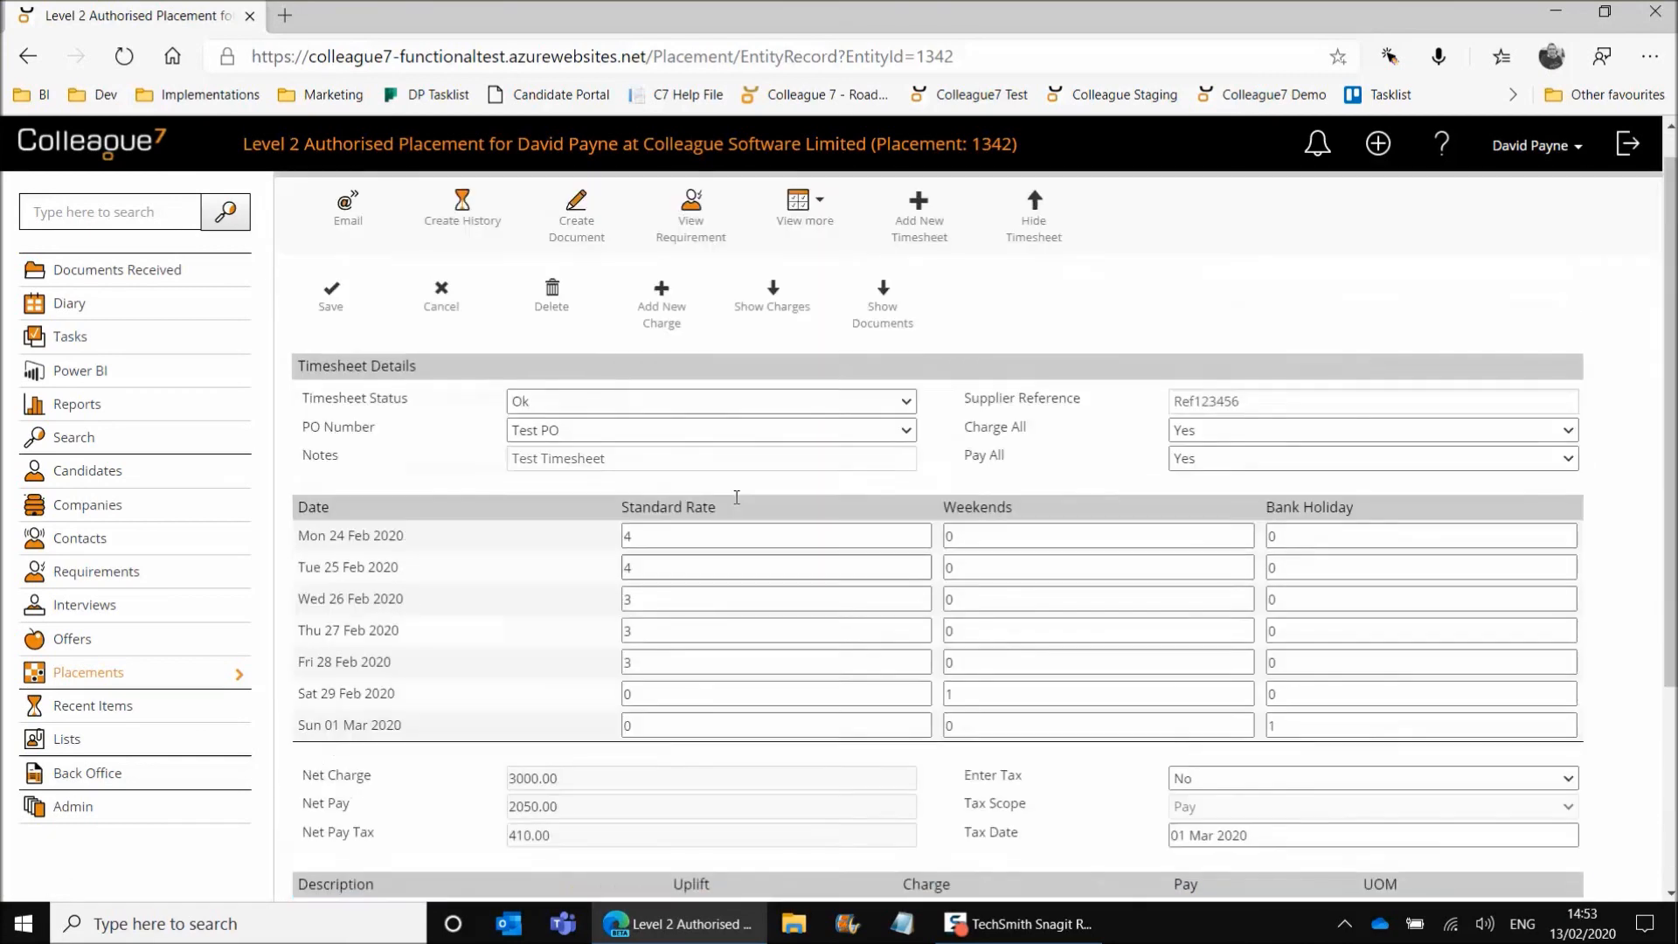
{"action": "scroll", "coordinate": [736, 497], "scroll_direction": "up", "scroll_amount": 1}
{"action": "left_click", "coordinate": [331, 333]}
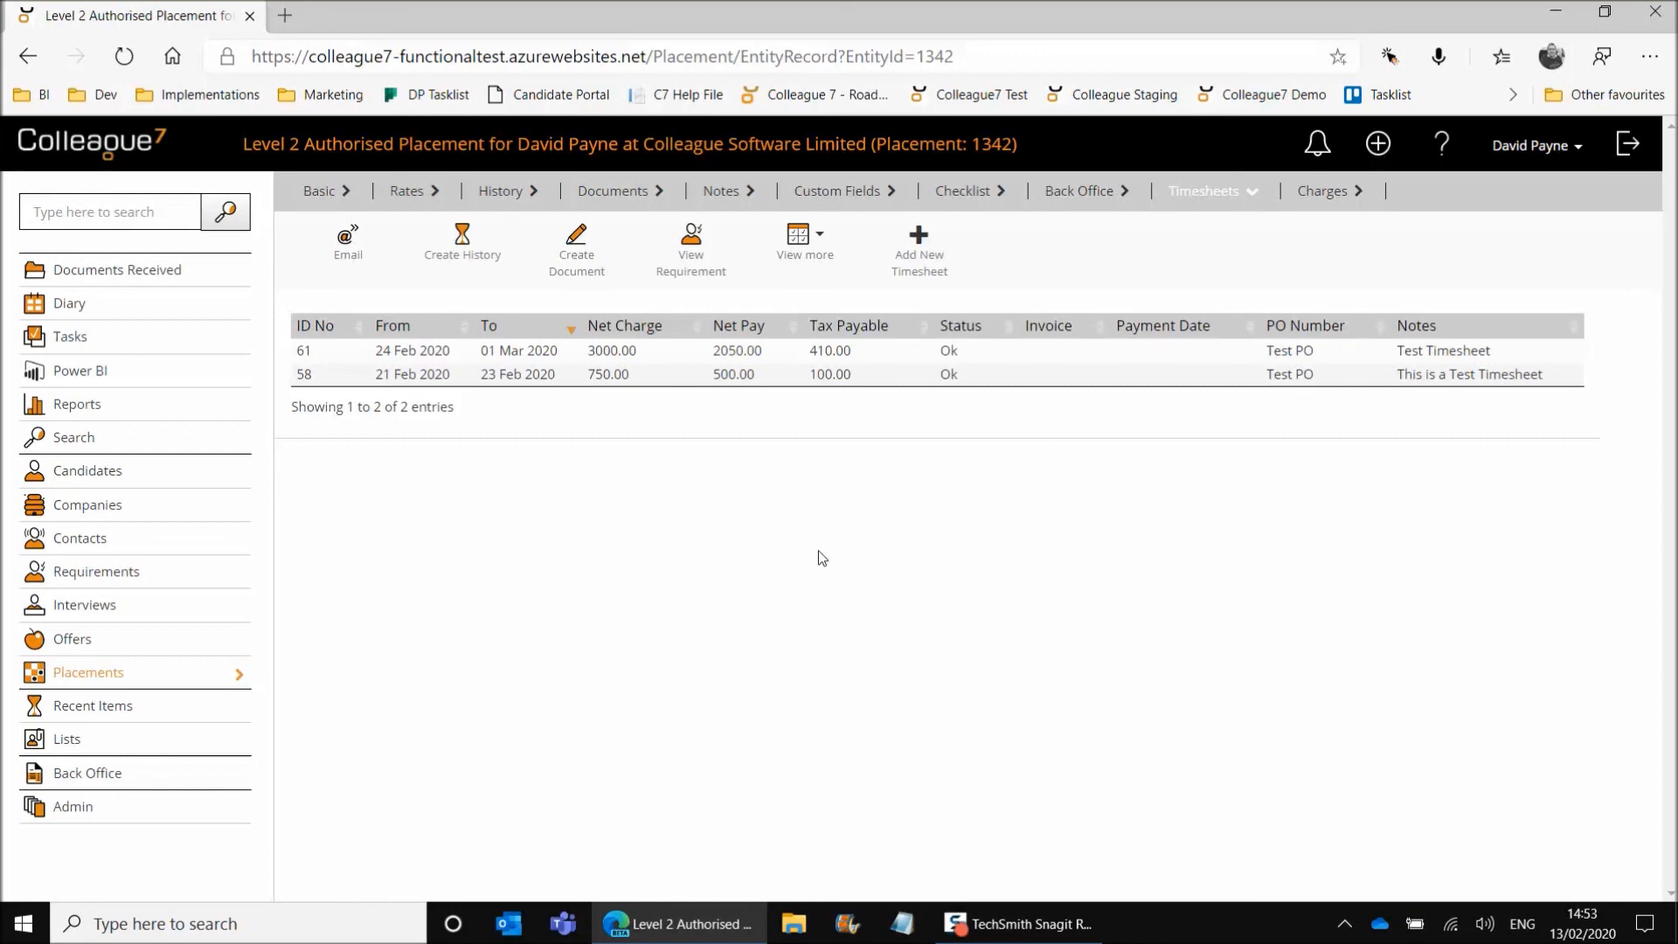
Step: Reopen the 24 Feb to 01 Mar 2020 timesheet and save it again
{"action": "left_click", "coordinate": [783, 350]}
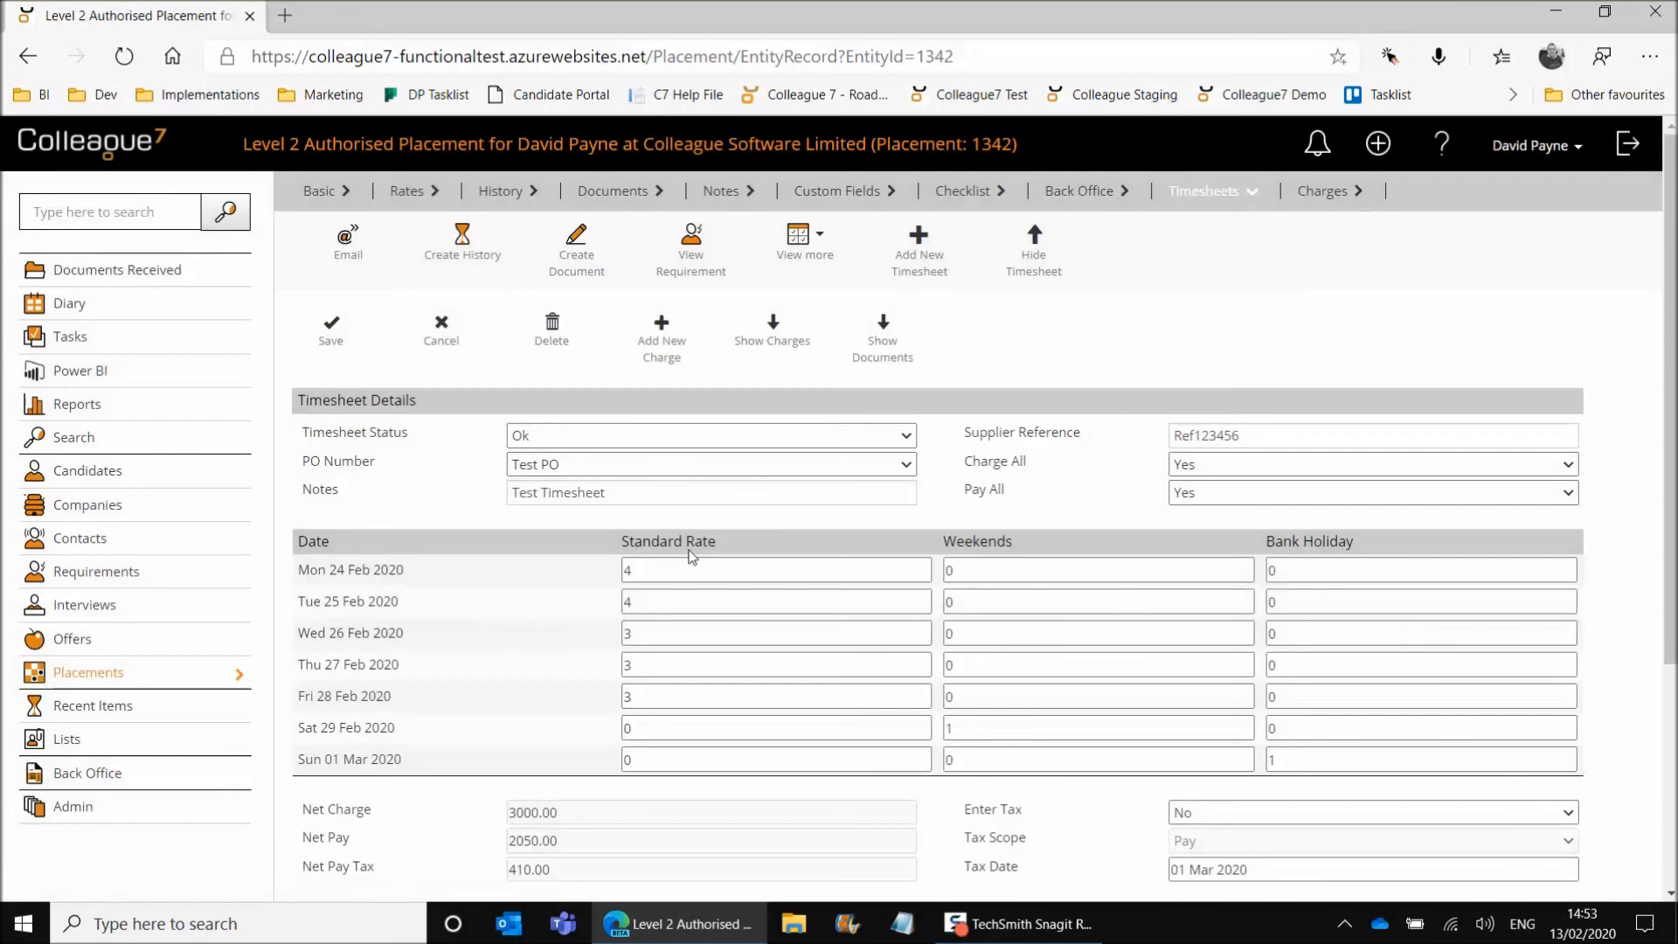
{"action": "left_click", "coordinate": [332, 332]}
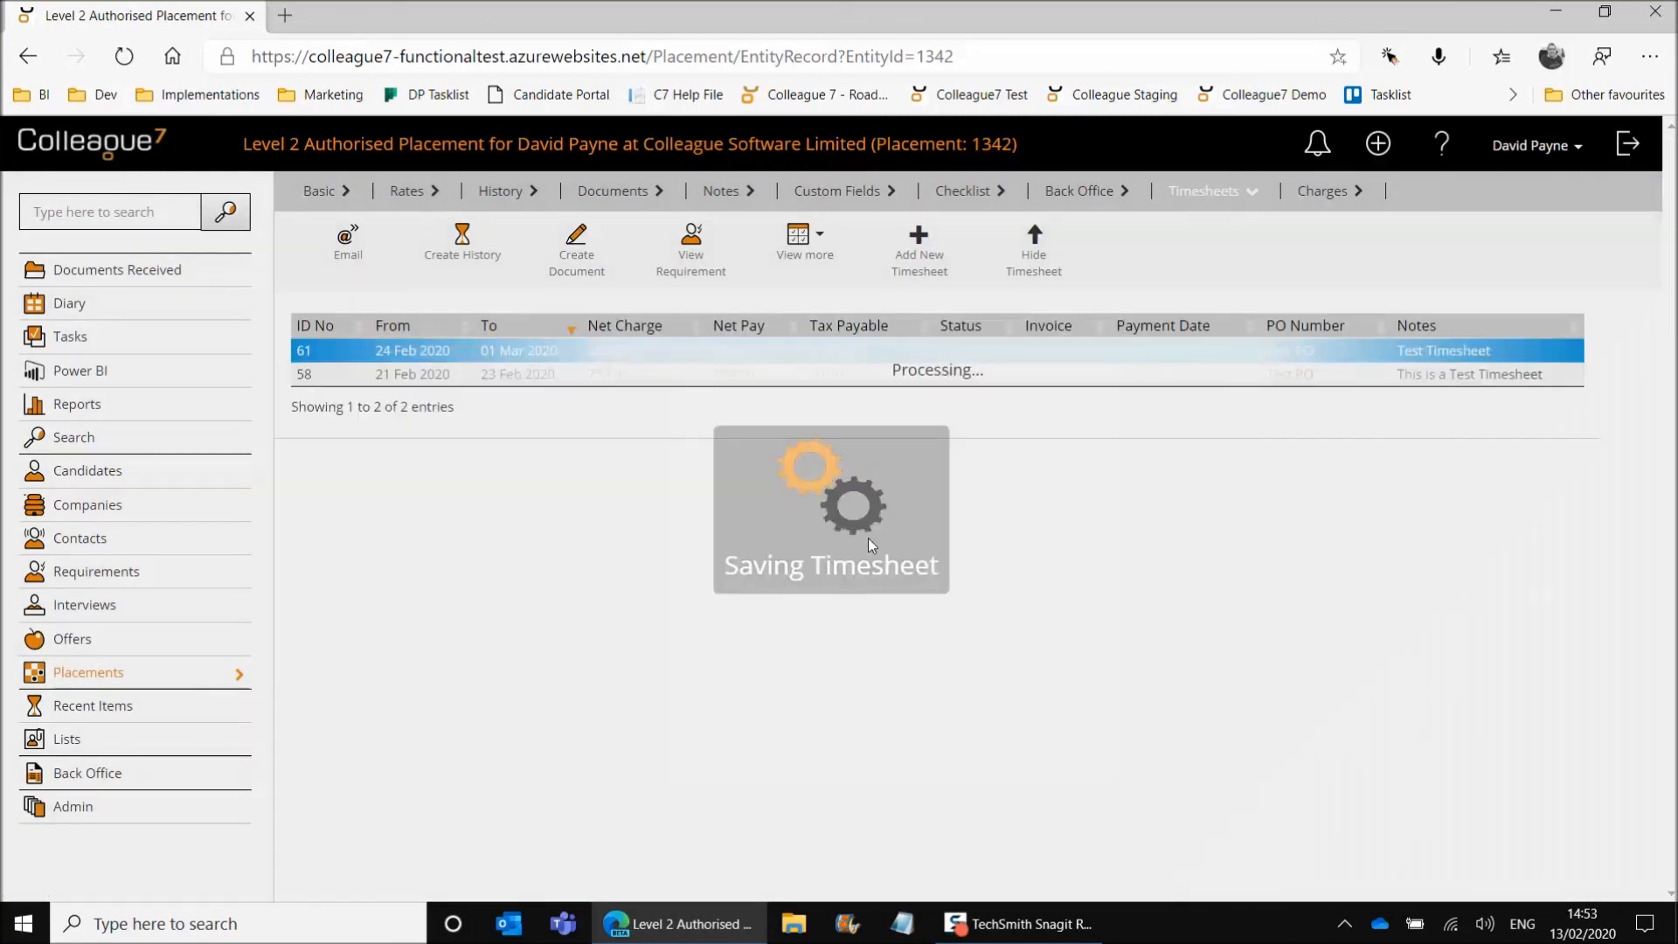